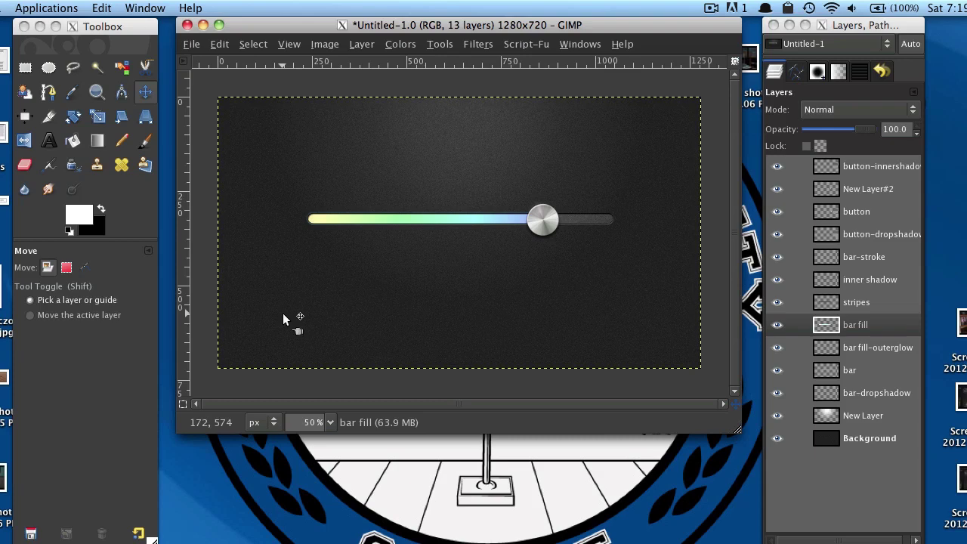
View the finished slider design at 100% zoom from one end to the other.
{"action": "left_click", "coordinate": [330, 423]}
{"action": "left_click", "coordinate": [314, 506]}
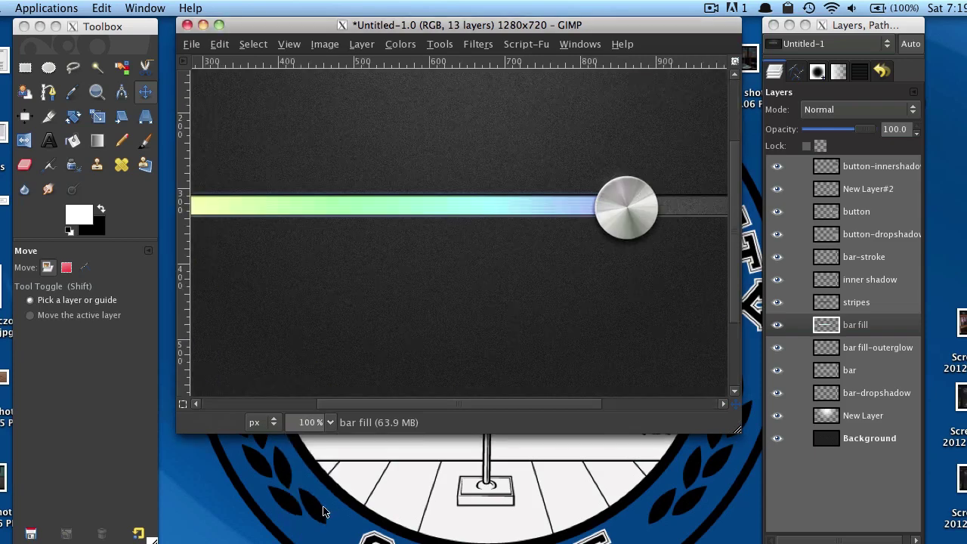
{"action": "scroll", "coordinate": [476, 310], "scroll_direction": "right", "scroll_amount": 5}
{"action": "scroll", "coordinate": [476, 310], "scroll_direction": "left", "scroll_amount": 5}
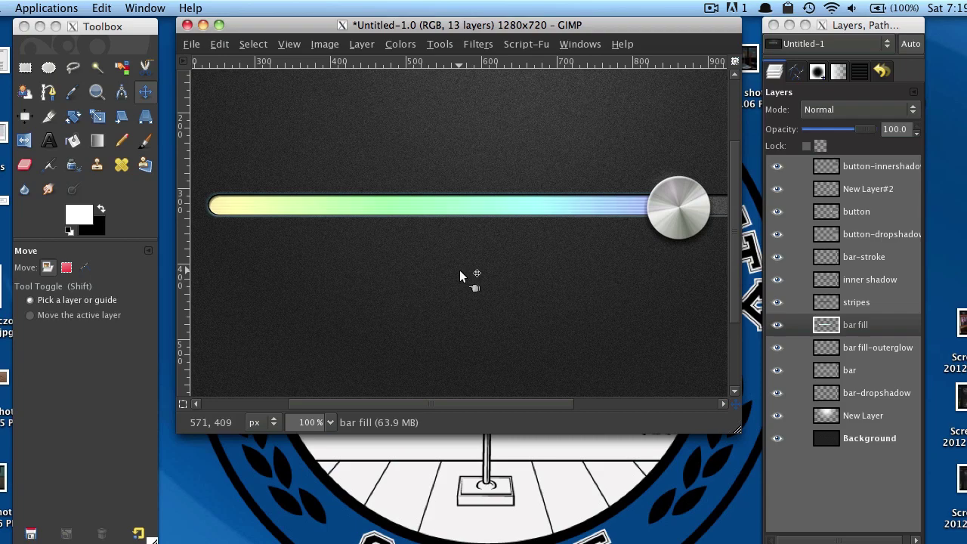
Create a new 1280 × 720 pixel image and show it at 50% zoom in a smaller window covering the finished example.
{"action": "left_click", "coordinate": [196, 43]}
{"action": "left_click", "coordinate": [195, 66]}
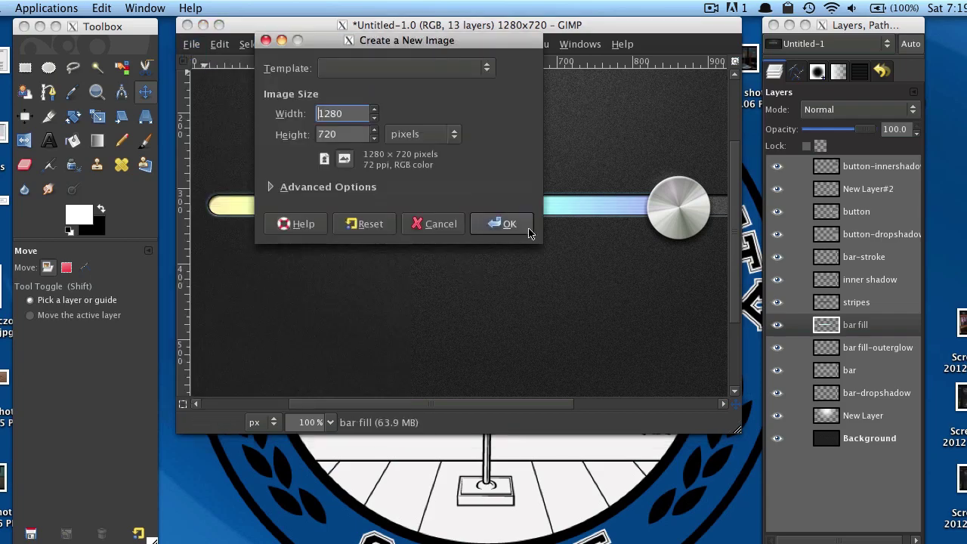
{"action": "left_click", "coordinate": [491, 222]}
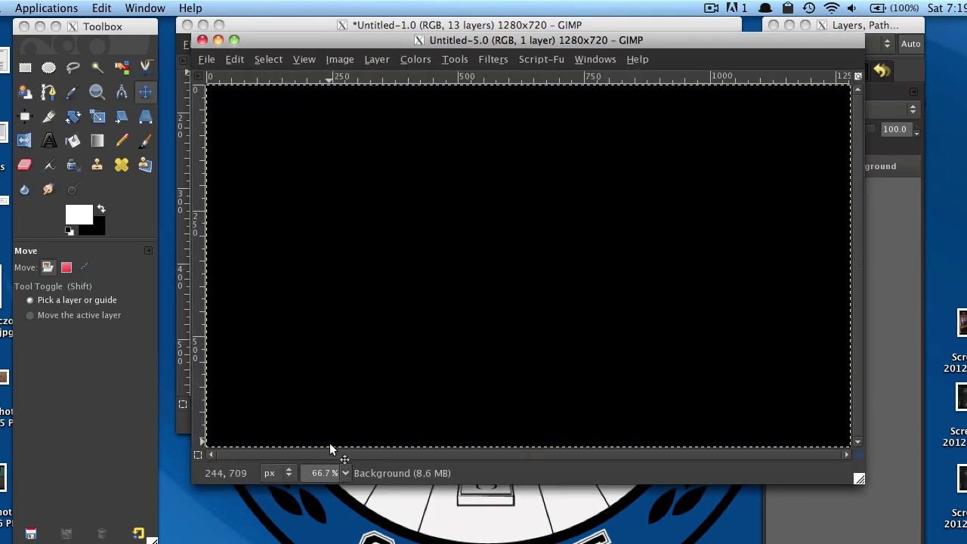
{"action": "left_click", "coordinate": [344, 473]}
{"action": "left_click", "coordinate": [329, 541]}
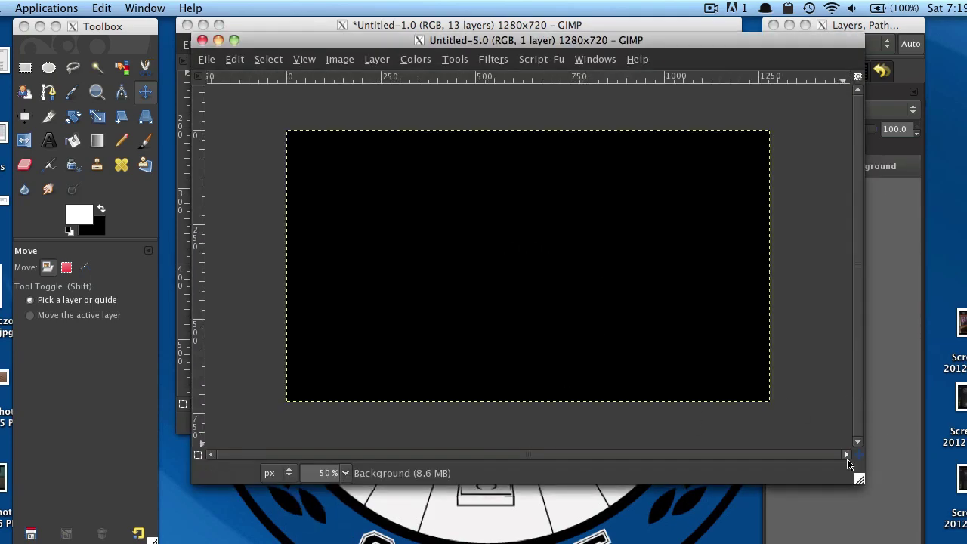
{"action": "left_click_drag", "start_coordinate": [861, 485], "coordinate": [759, 451]}
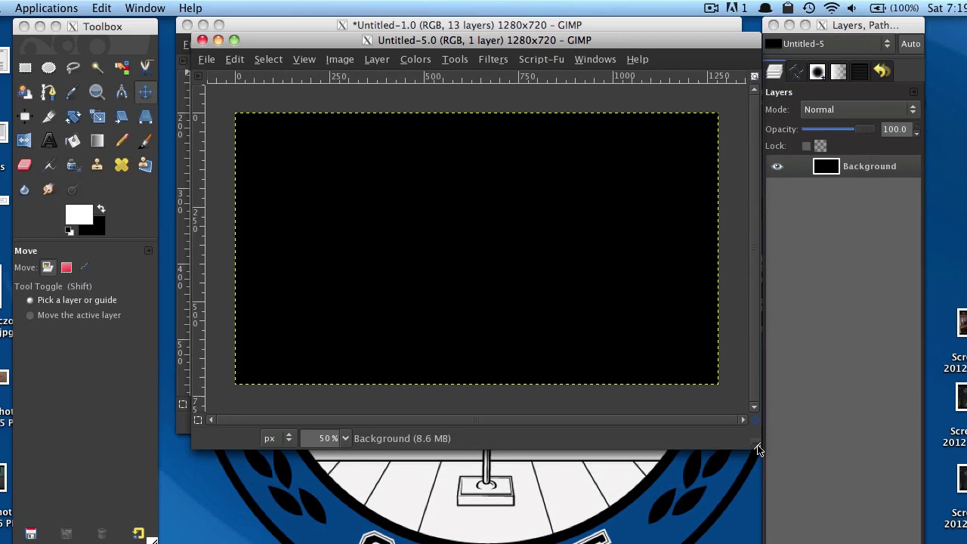
{"action": "left_click_drag", "start_coordinate": [534, 43], "coordinate": [511, 28]}
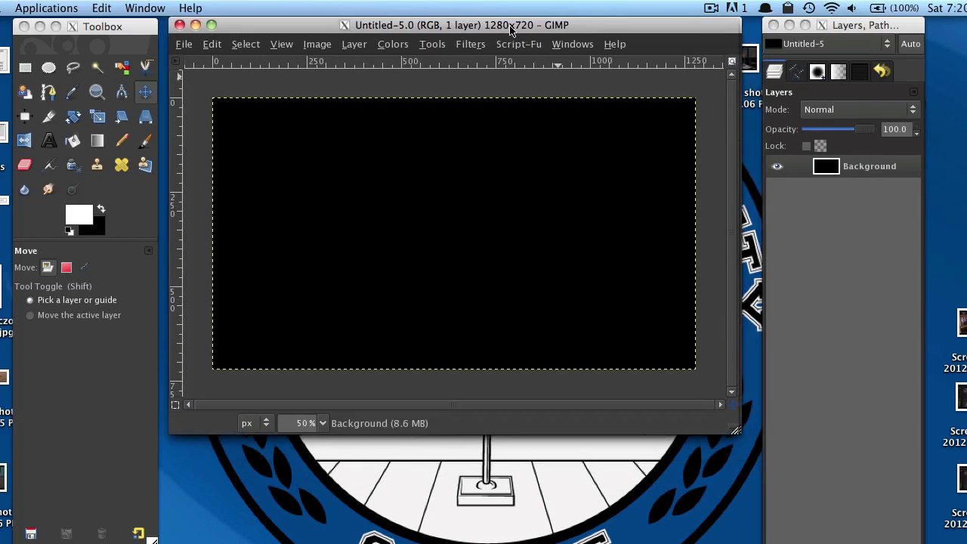
Bucket-fill the Background layer with the dark grey foreground colour 222222.
{"action": "left_click", "coordinate": [71, 141]}
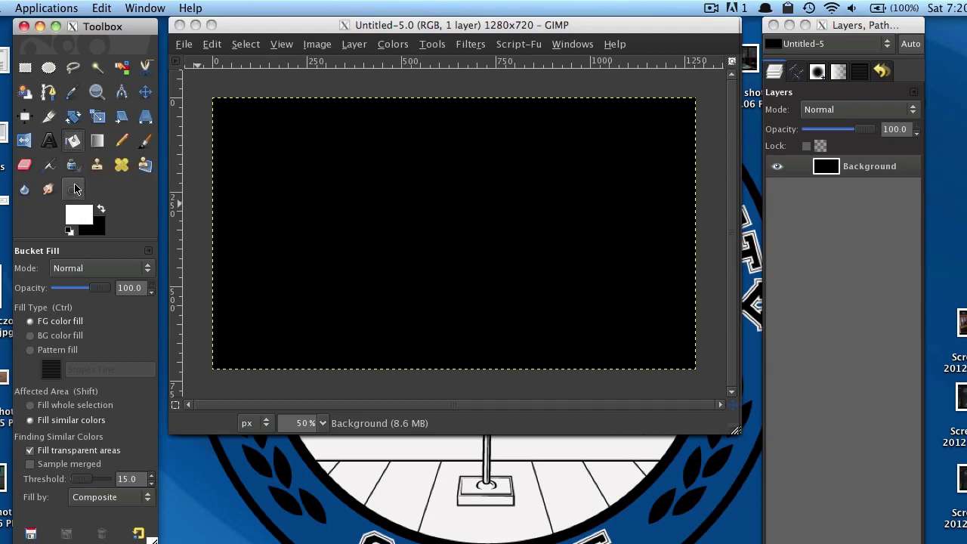
{"action": "left_click", "coordinate": [83, 222]}
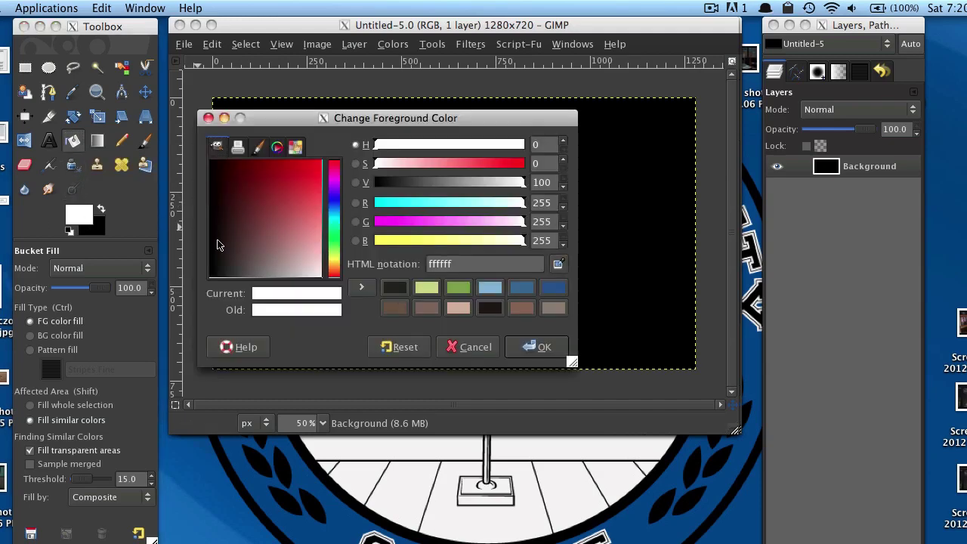
{"action": "left_click", "coordinate": [395, 288]}
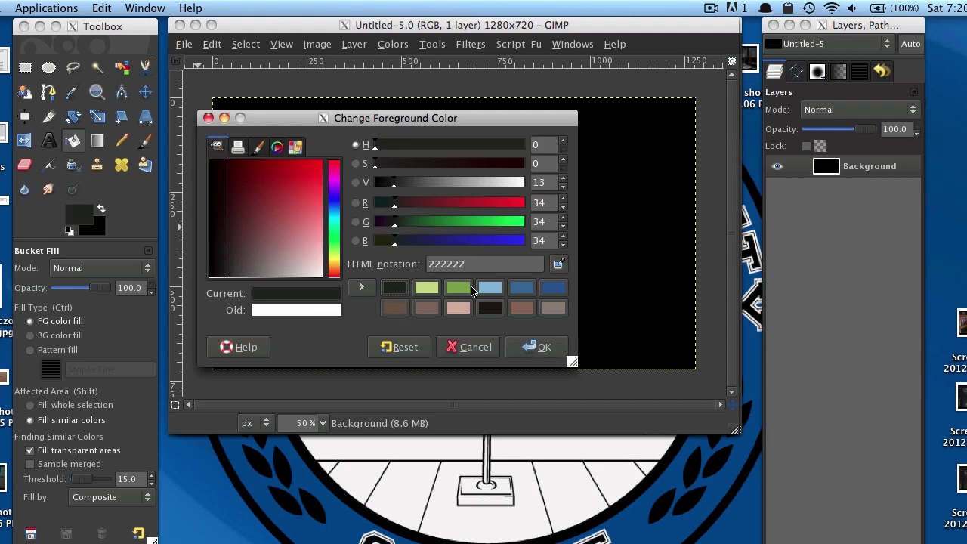
{"action": "left_click", "coordinate": [527, 348]}
{"action": "left_click", "coordinate": [425, 239]}
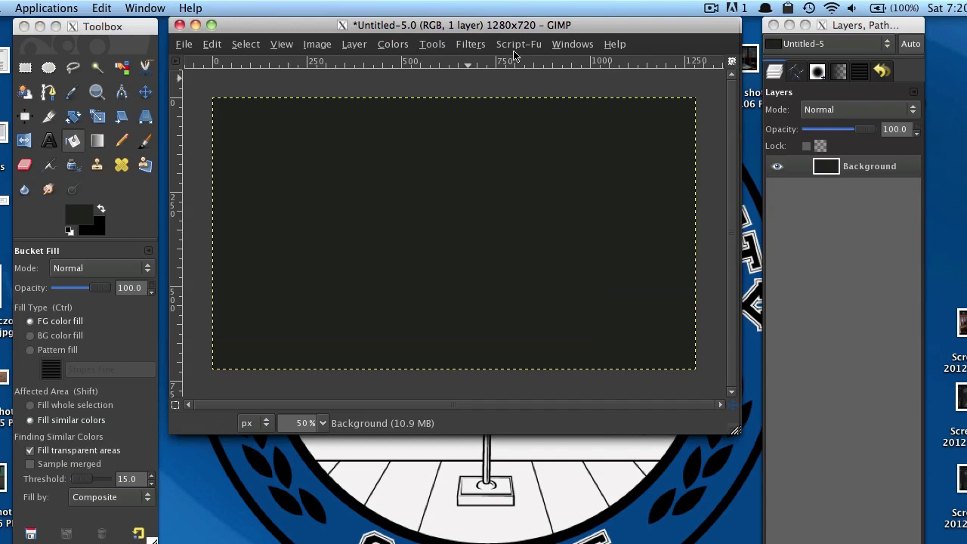
Apply HSV Noise to the background with Holdness 3, Hue 20, Saturation 0 and Value 15.
{"action": "left_click", "coordinate": [471, 47]}
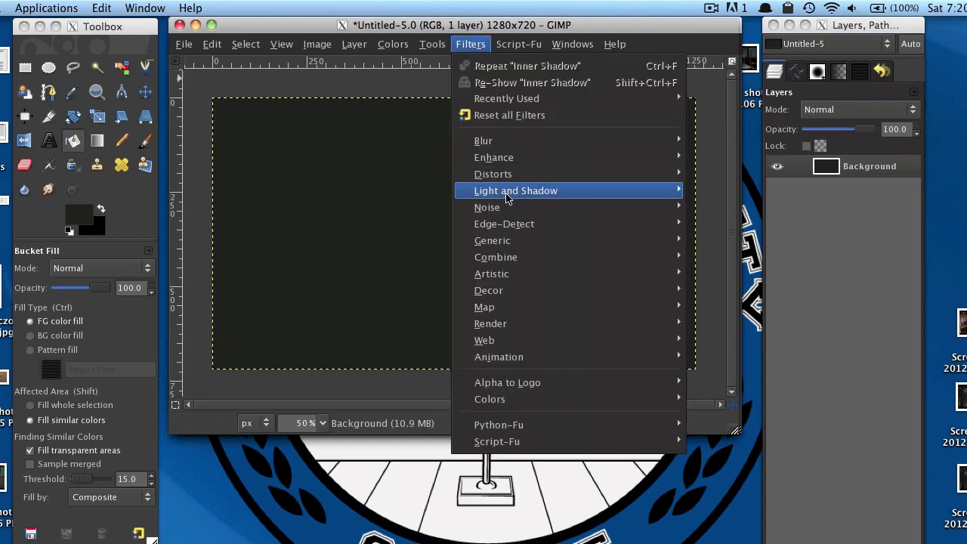
{"action": "mouse_move", "coordinate": [505, 211]}
{"action": "left_click", "coordinate": [724, 226]}
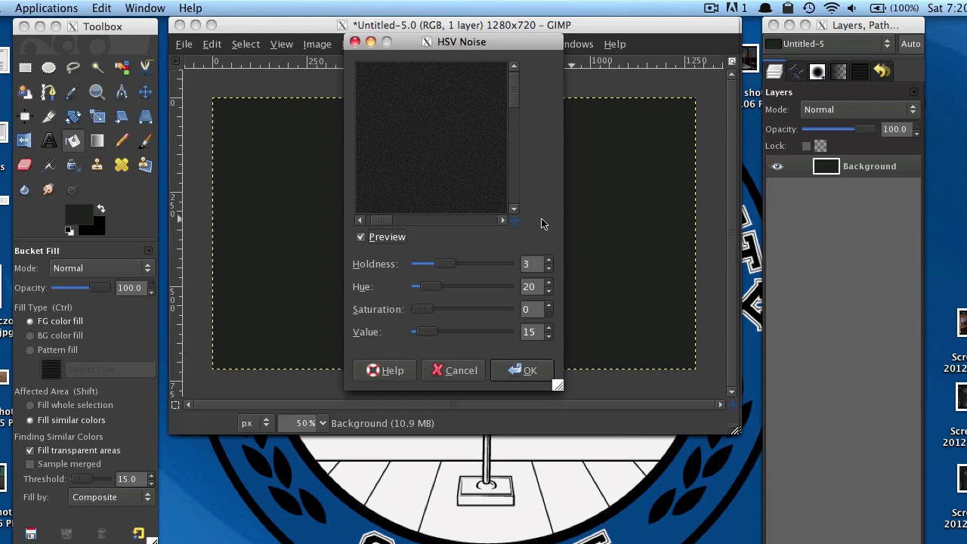
{"action": "left_click", "coordinate": [525, 369]}
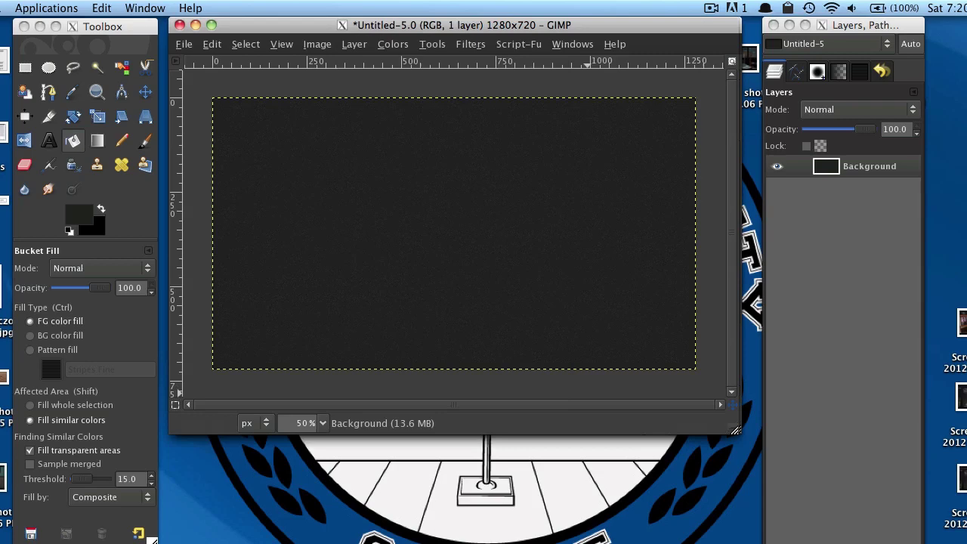
On a new transparent layer, draw a white FG to Transparent radial gradient from the canvas's top centre about 512 px downward.
{"action": "key", "text": "ctrl+shift+n"}
{"action": "key", "text": "Return"}
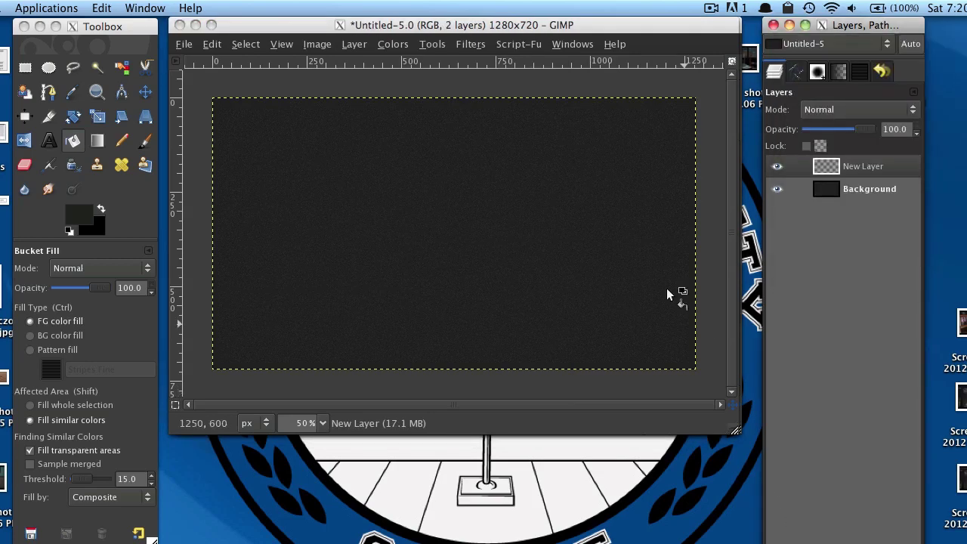
{"action": "left_click", "coordinate": [108, 140]}
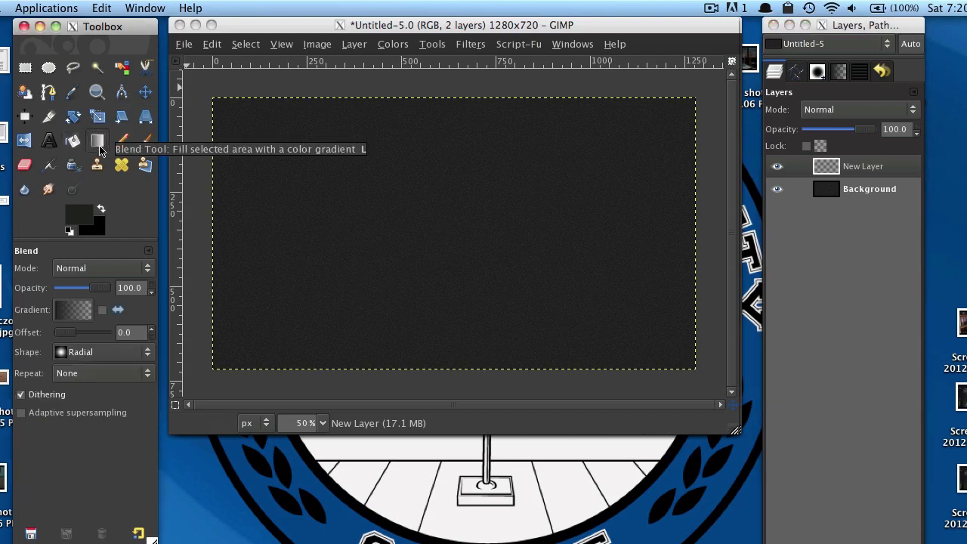
{"action": "left_click", "coordinate": [69, 231]}
{"action": "left_click", "coordinate": [101, 209]}
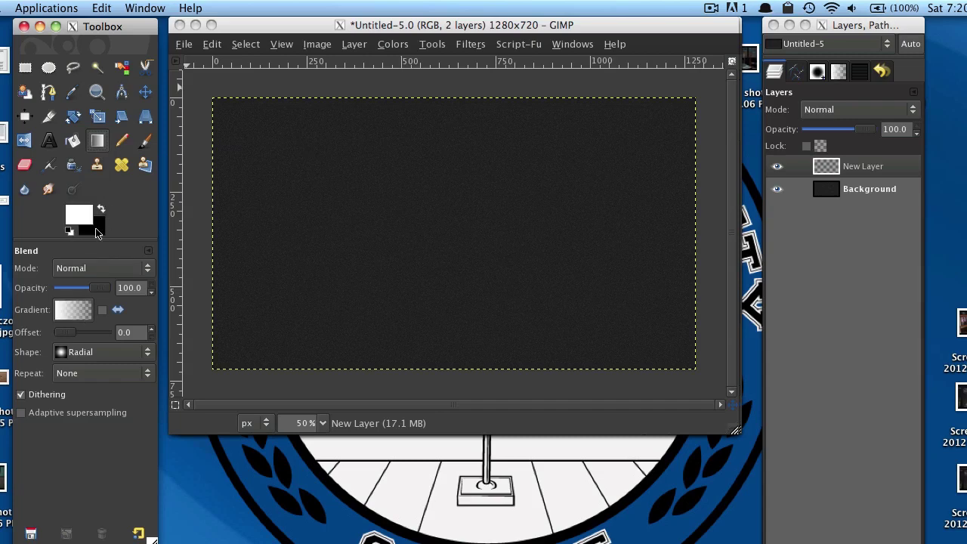
{"action": "left_click", "coordinate": [76, 313]}
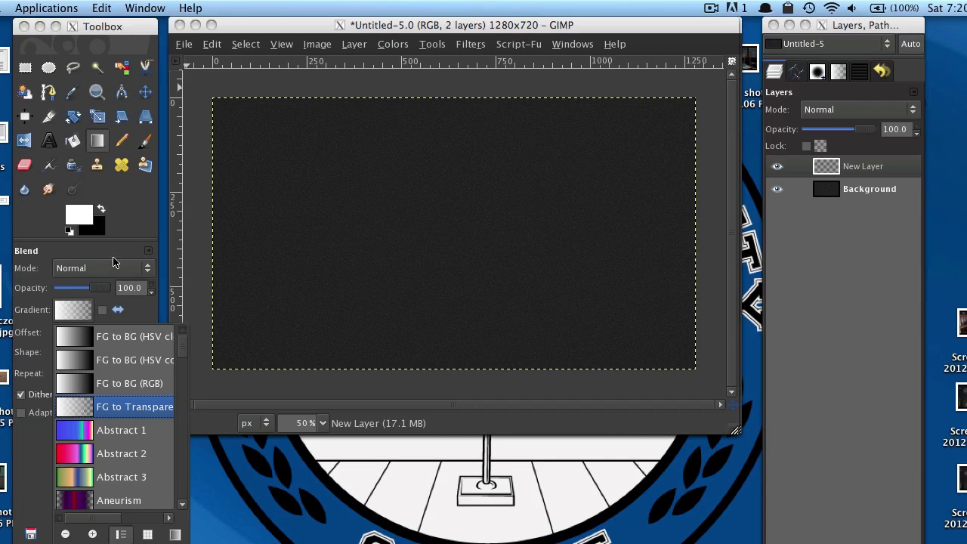
{"action": "left_click", "coordinate": [143, 243]}
{"action": "left_click", "coordinate": [91, 355]}
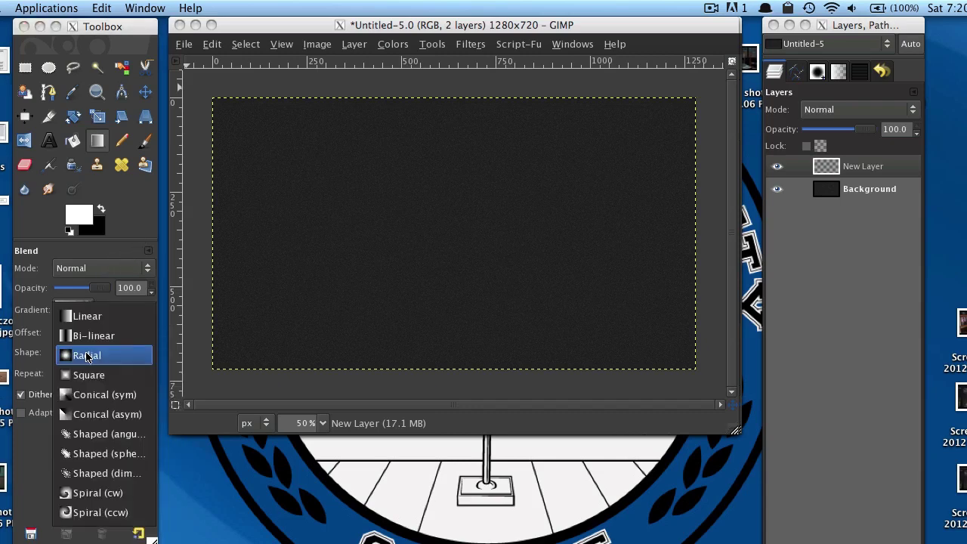
{"action": "left_click", "coordinate": [109, 360]}
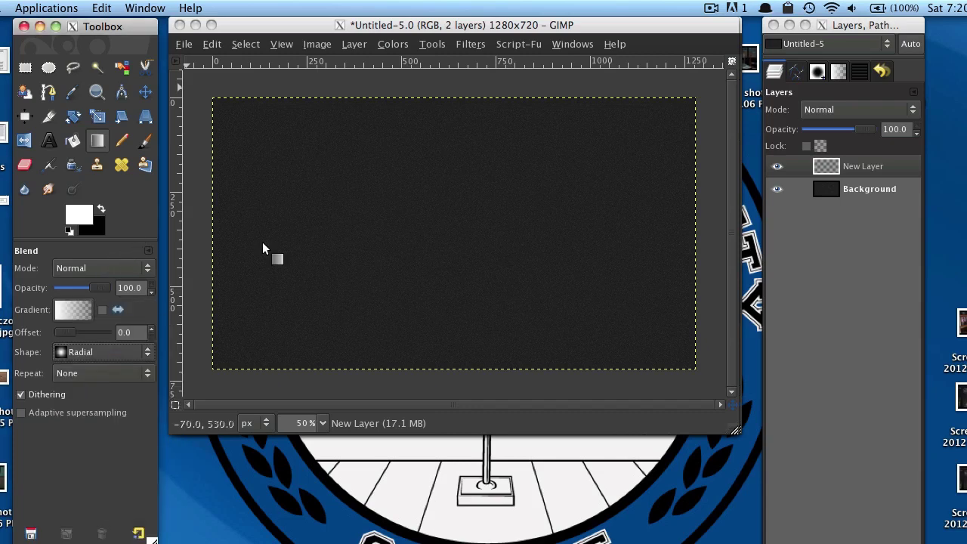
{"action": "left_click", "coordinate": [452, 93]}
{"action": "left_click_drag", "start_coordinate": [452, 93], "coordinate": [462, 287]}
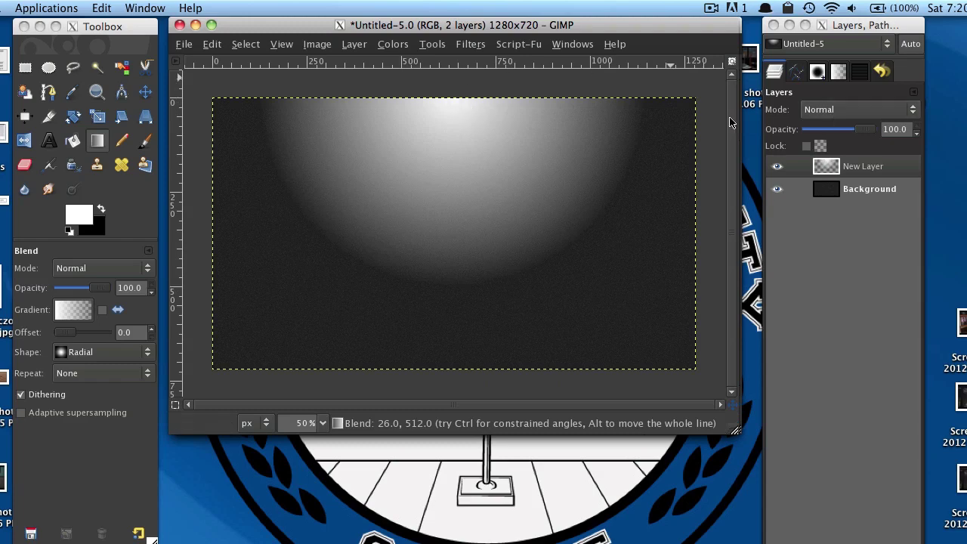
Set the gradient layer's mode to Overlay and add a second radial gradient about 308 px long from the top centre.
{"action": "left_click", "coordinate": [851, 110]}
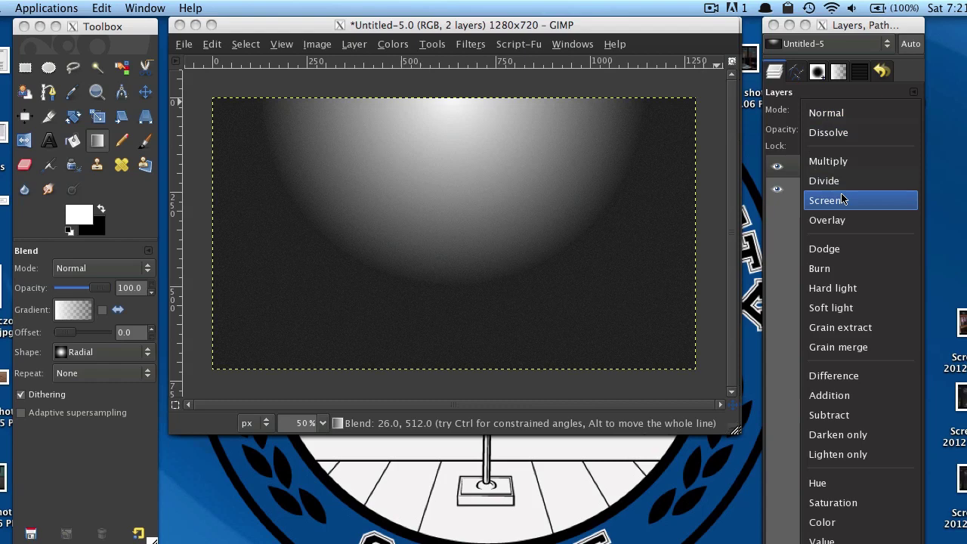
{"action": "left_click", "coordinate": [828, 219]}
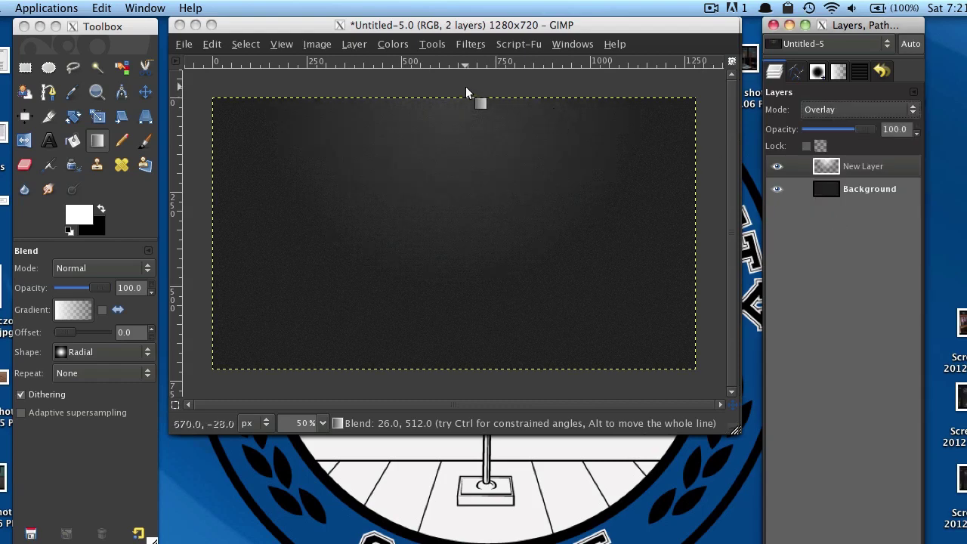
{"action": "left_click_drag", "start_coordinate": [458, 87], "coordinate": [461, 204]}
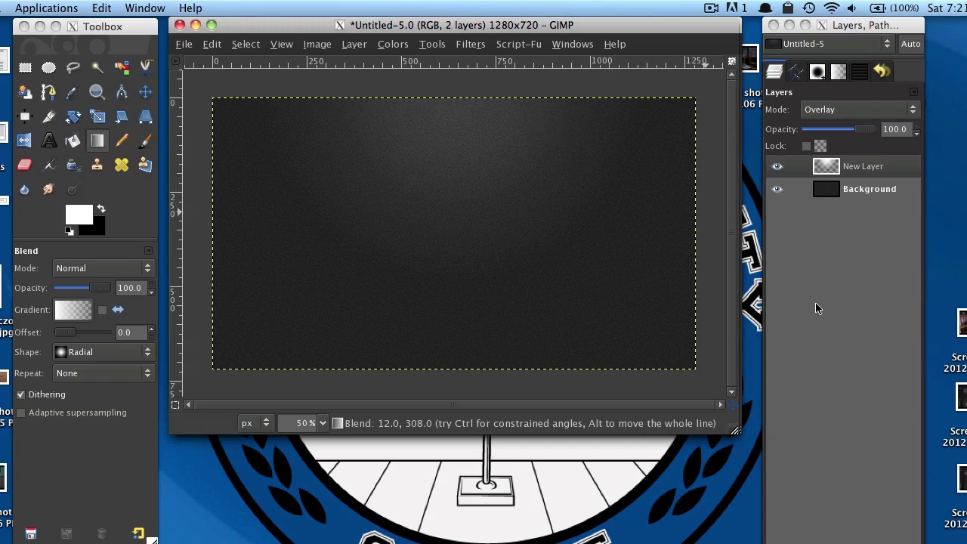
Add another transparent layer and make a rounded rectangle selection about 872 × 40 px with radius 80 across the middle of the canvas.
{"action": "key", "text": "ctrl+shift+n"}
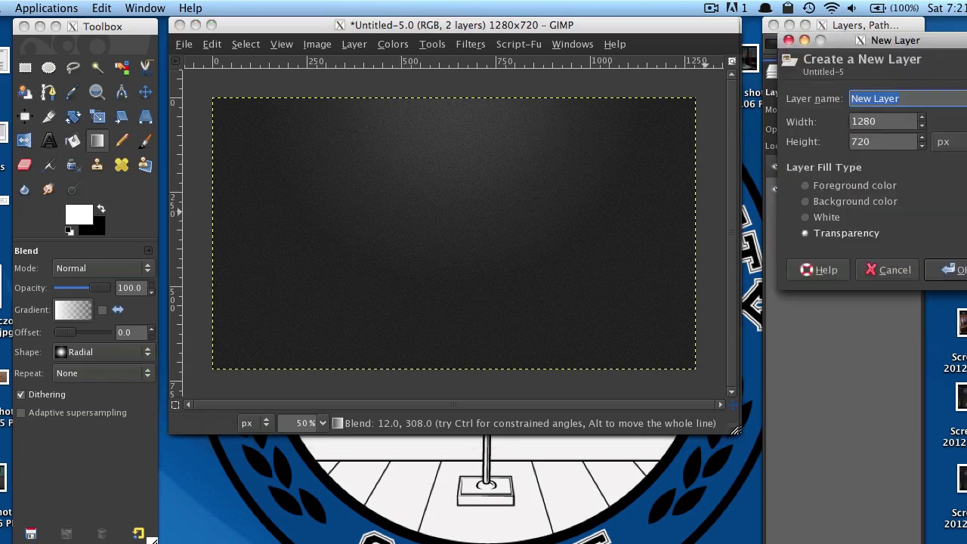
{"action": "key", "text": "Return"}
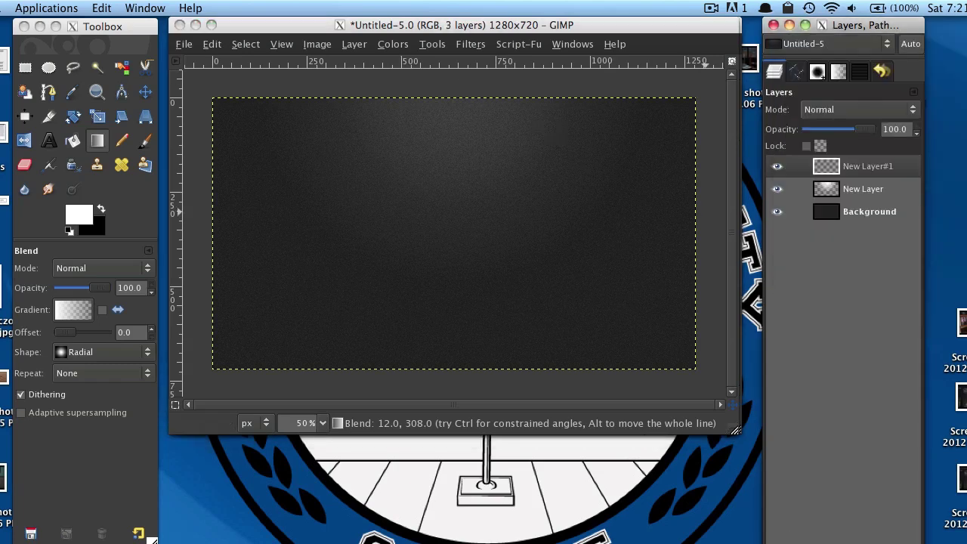
{"action": "left_click", "coordinate": [28, 68]}
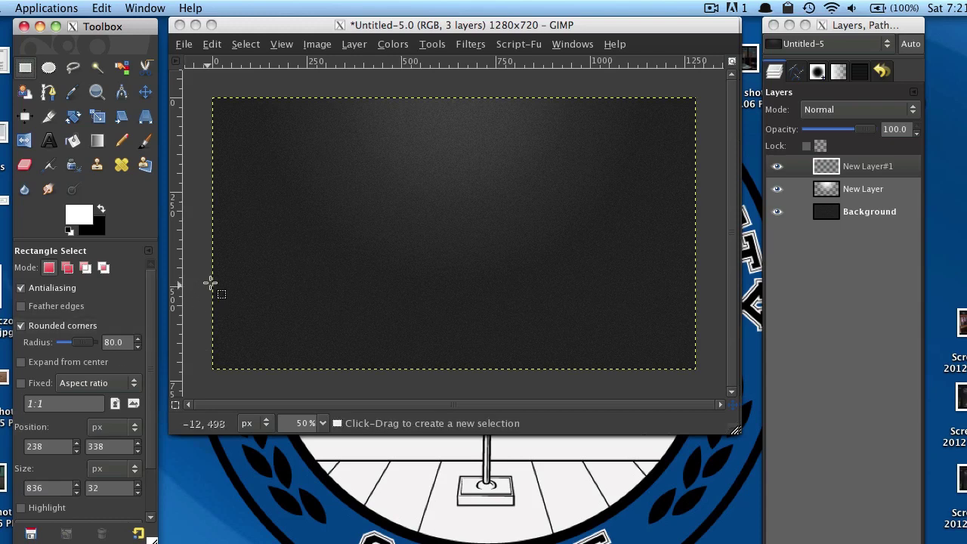
{"action": "left_click_drag", "start_coordinate": [278, 201], "coordinate": [587, 229]}
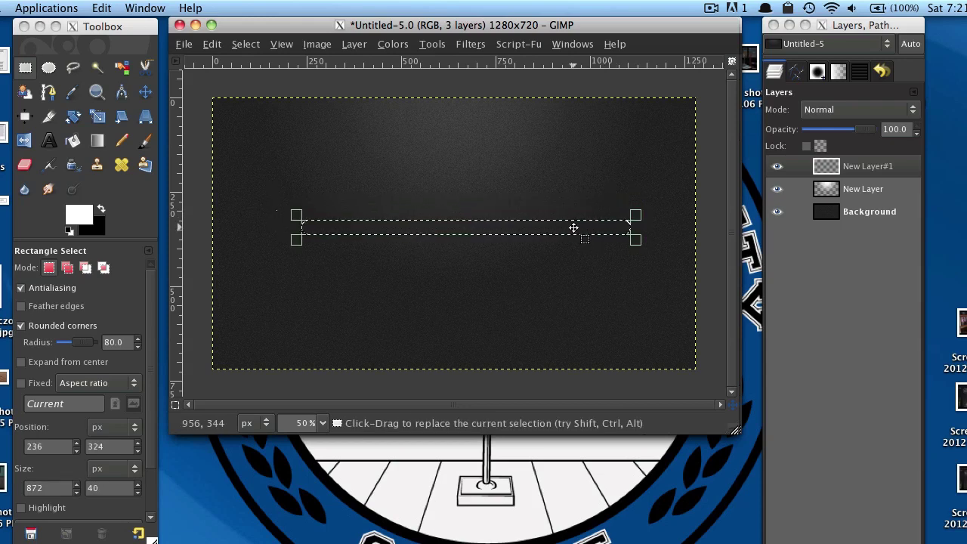
Fill the rounded bar selection with white and deselect it.
{"action": "left_click", "coordinate": [80, 143]}
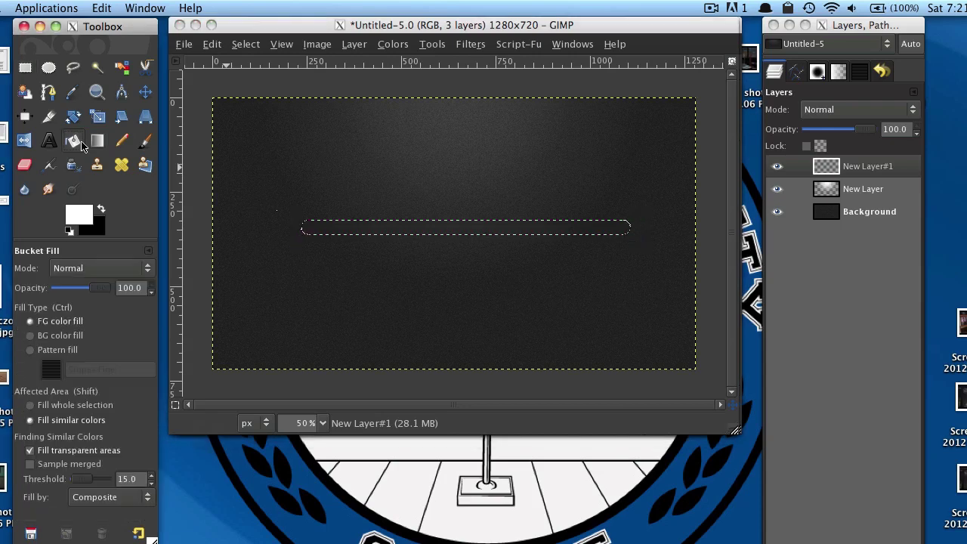
{"action": "left_click", "coordinate": [323, 227]}
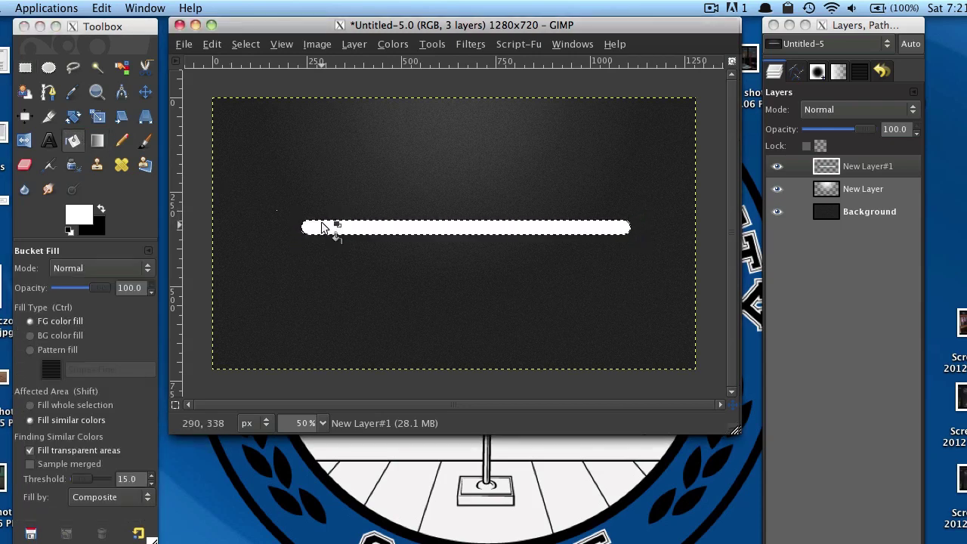
{"action": "left_click", "coordinate": [247, 43]}
{"action": "left_click", "coordinate": [264, 81]}
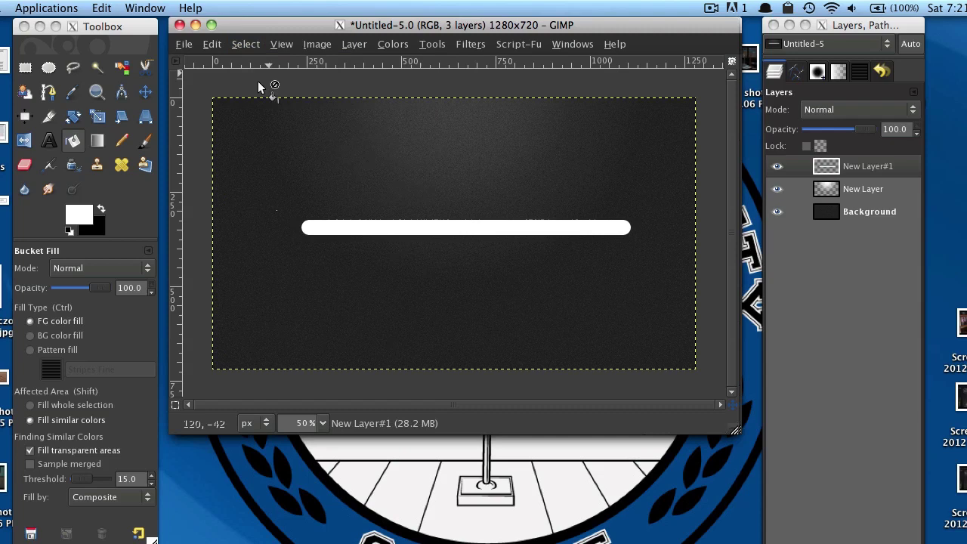
Set the bar layer's mode to Overlay and move the bar to the horizontal centre of the canvas, slightly higher.
{"action": "left_click", "coordinate": [860, 109]}
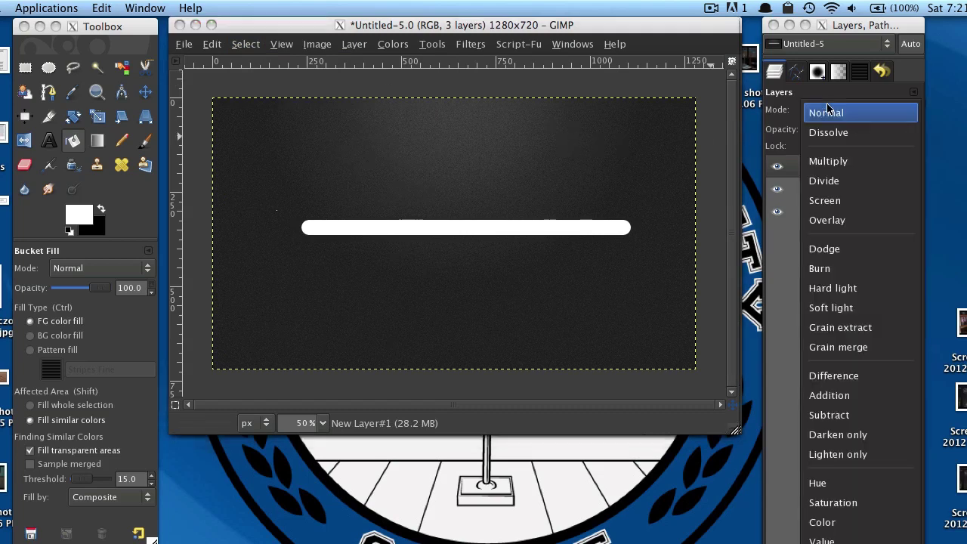
{"action": "left_click", "coordinate": [824, 217]}
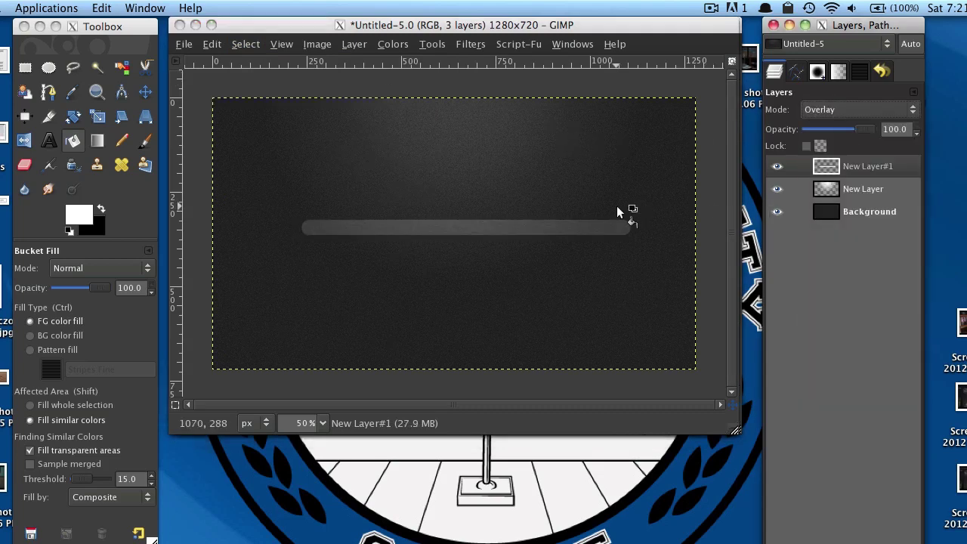
{"action": "key", "text": "m"}
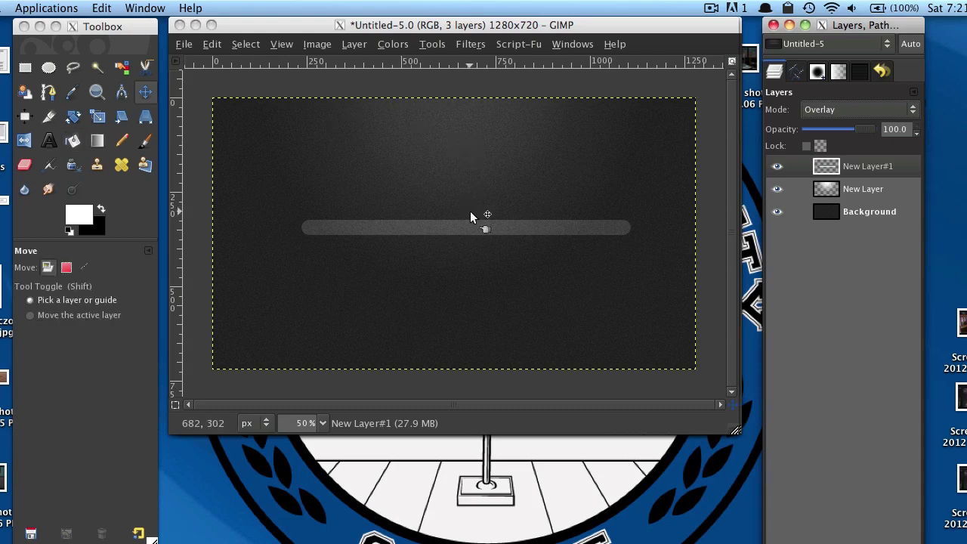
{"action": "left_click", "coordinate": [472, 227]}
{"action": "left_click_drag", "start_coordinate": [472, 225], "coordinate": [458, 214]}
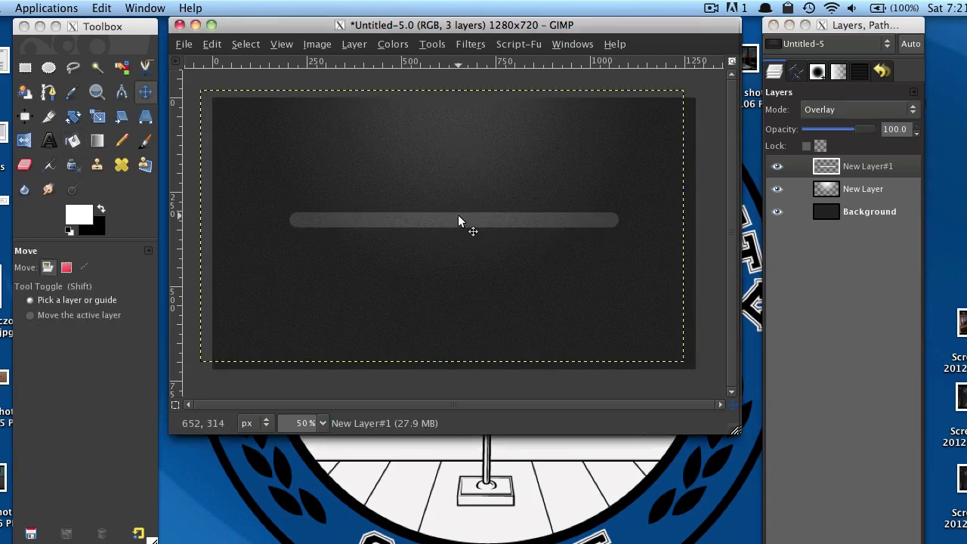
Add a black inner shadow at 100 opacity to the bar layer, with adjusted offset distance and size.
{"action": "left_click", "coordinate": [523, 49]}
{"action": "mouse_move", "coordinate": [527, 65]}
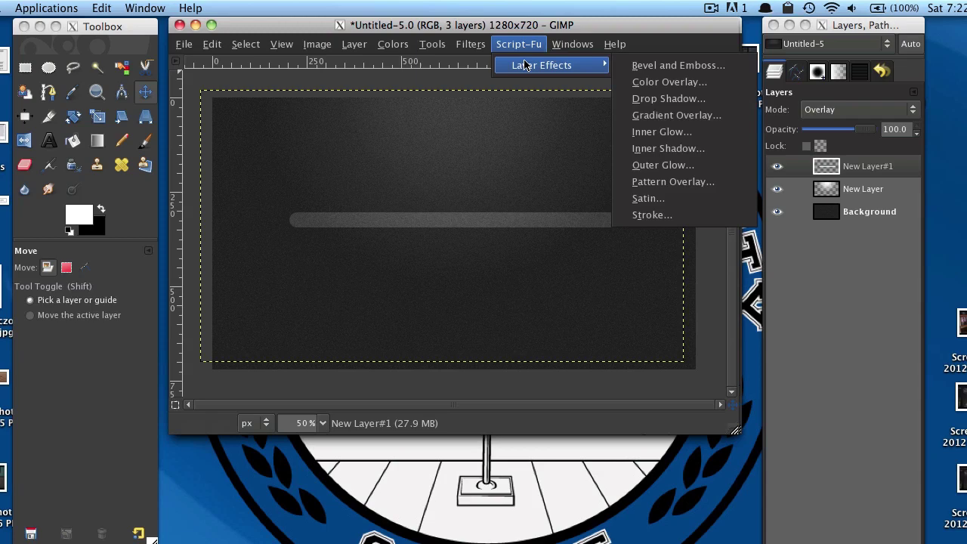
{"action": "left_click", "coordinate": [691, 149]}
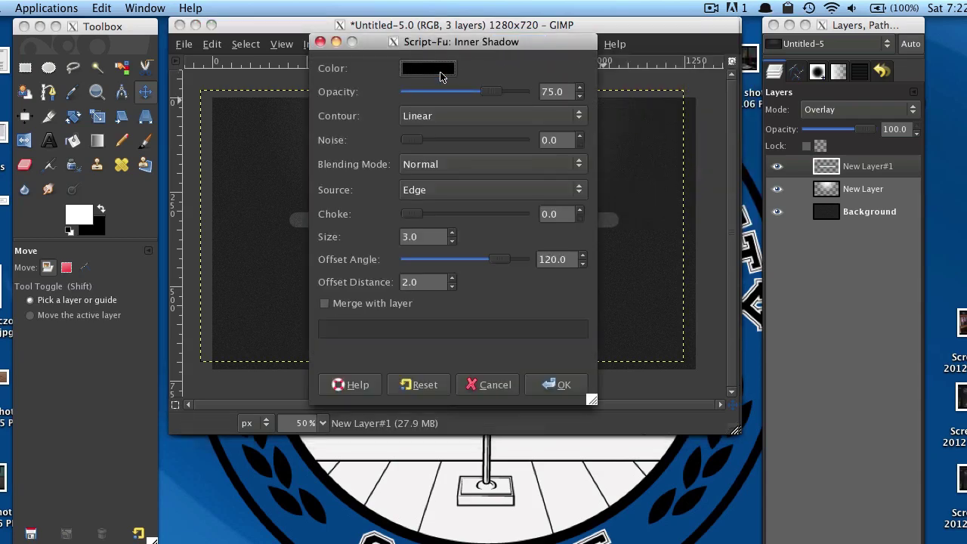
{"action": "left_click_drag", "start_coordinate": [490, 98], "coordinate": [616, 95]}
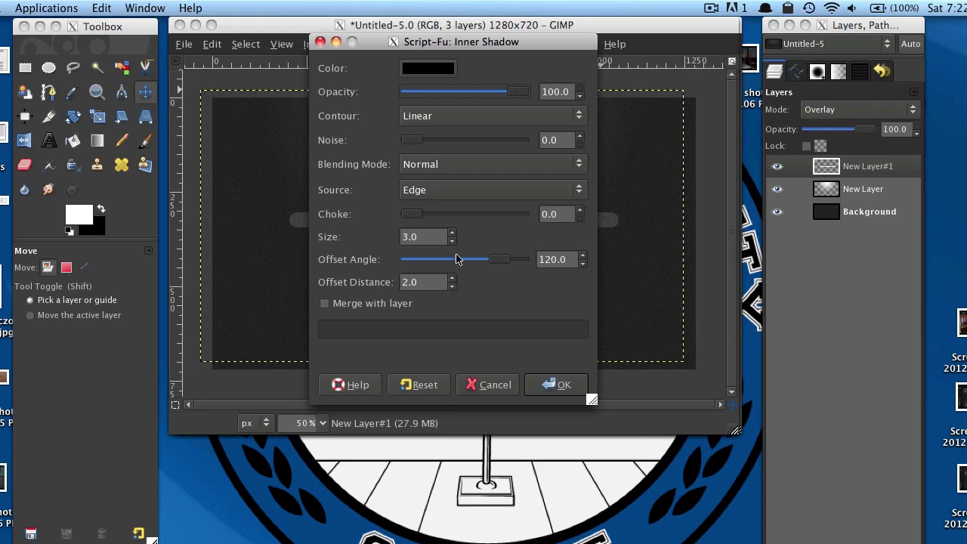
{"action": "left_click", "coordinate": [452, 278]}
{"action": "left_click", "coordinate": [453, 236]}
{"action": "left_click", "coordinate": [544, 384]}
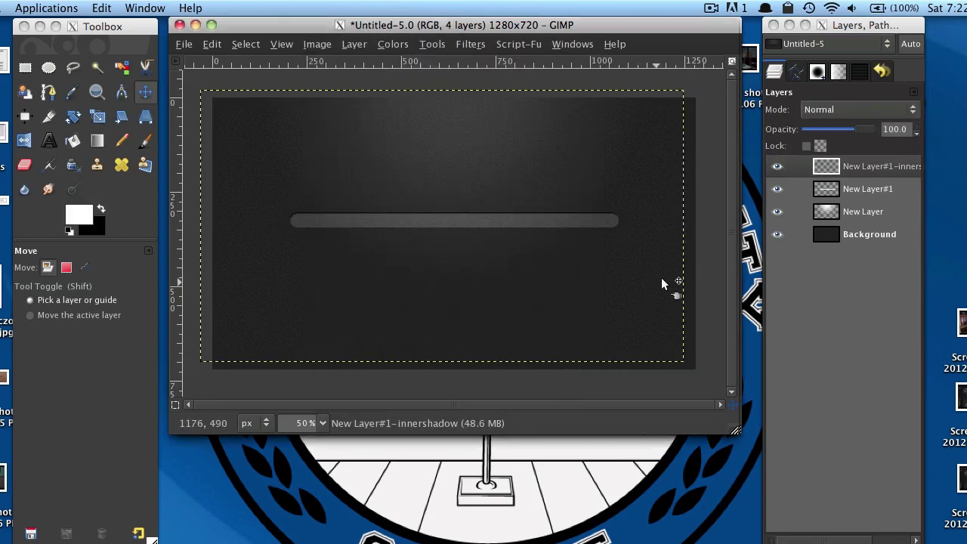
Rename the bar's layer "bar" and its inner shadow layer "bar innershadow".
{"action": "double_click", "coordinate": [865, 191]}
{"action": "type", "text": "bar"}
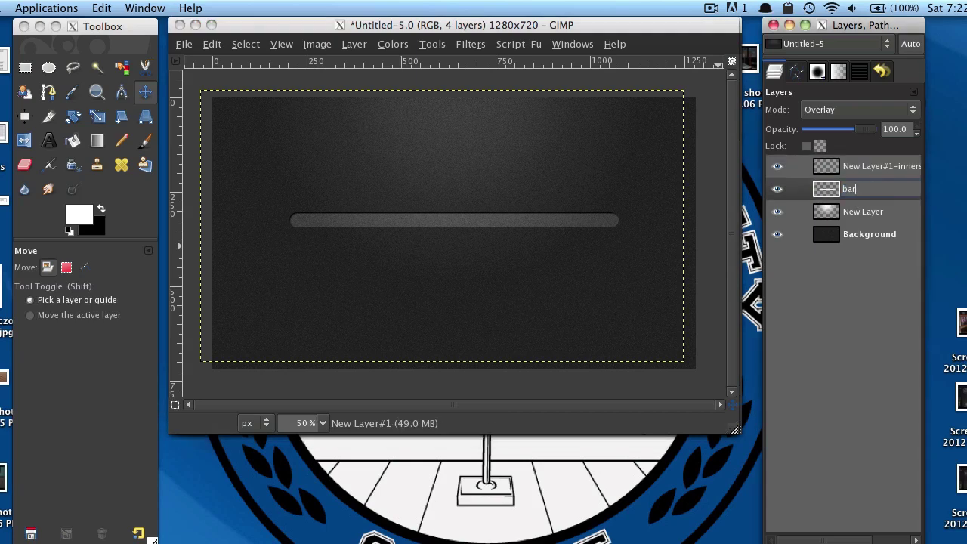
{"action": "key", "text": "Return"}
{"action": "double_click", "coordinate": [873, 163]}
{"action": "type", "text": "bar innershadow"}
{"action": "key", "text": "Return"}
Add a black stroke of size 1 at 100 opacity to the bar layer as a separate layer.
{"action": "left_click", "coordinate": [849, 192]}
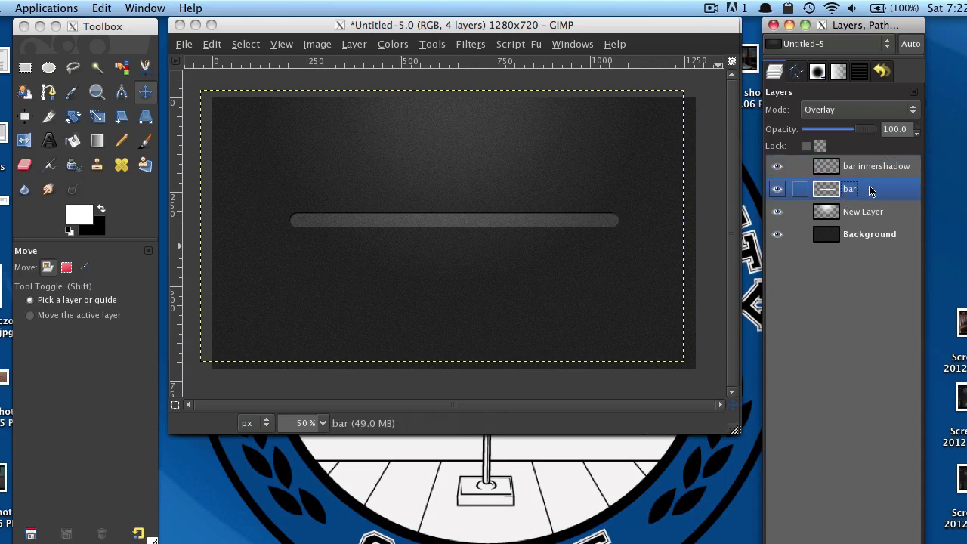
{"action": "left_click", "coordinate": [513, 46]}
{"action": "mouse_move", "coordinate": [516, 66]}
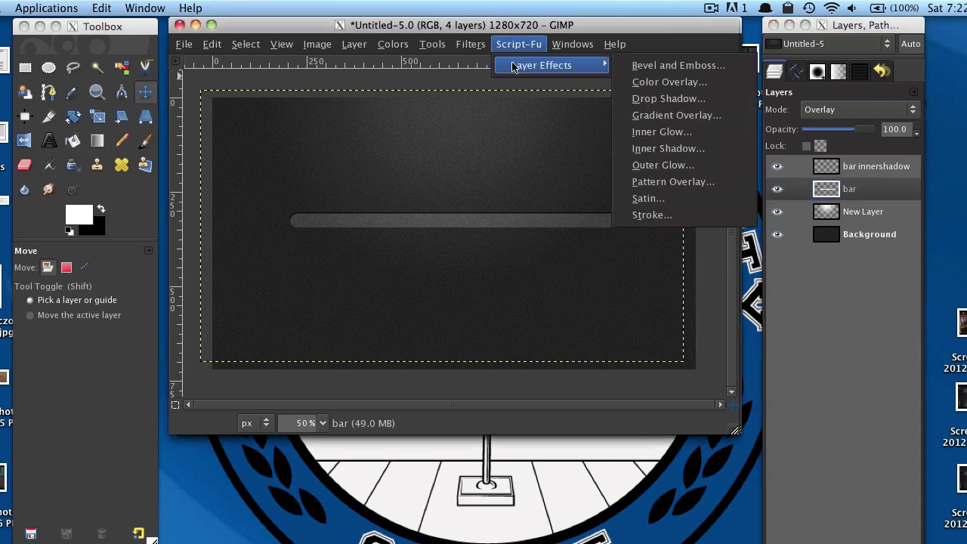
{"action": "left_click", "coordinate": [643, 214]}
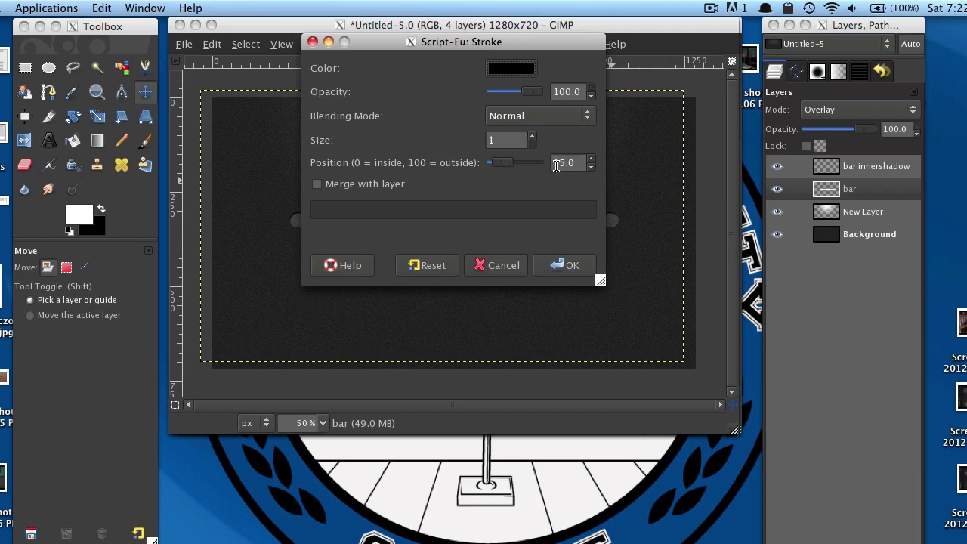
{"action": "left_click", "coordinate": [552, 265]}
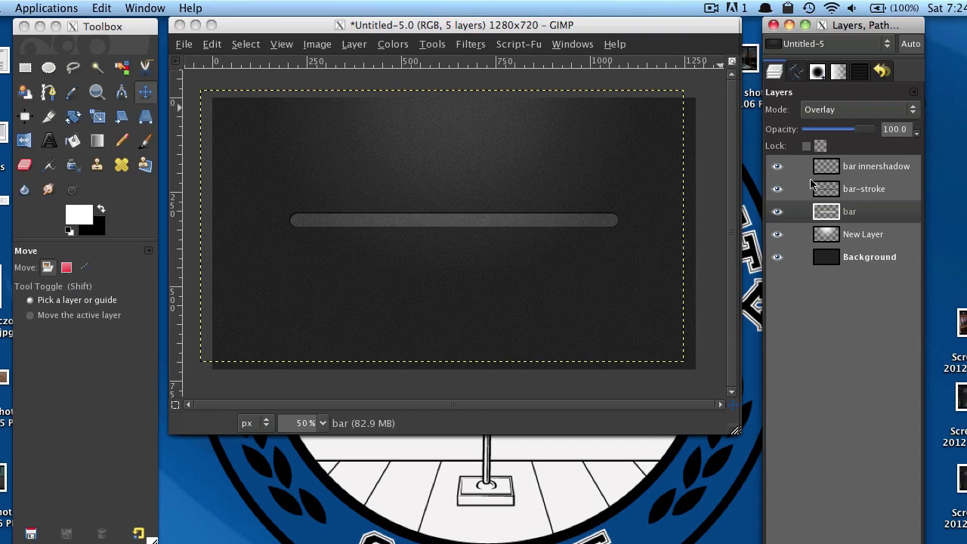
Add a white drop shadow of size 2 and offset distance 1 to the bar, and reduce the shadow layer's opacity to about a third.
{"action": "left_click", "coordinate": [523, 47]}
{"action": "mouse_move", "coordinate": [521, 65]}
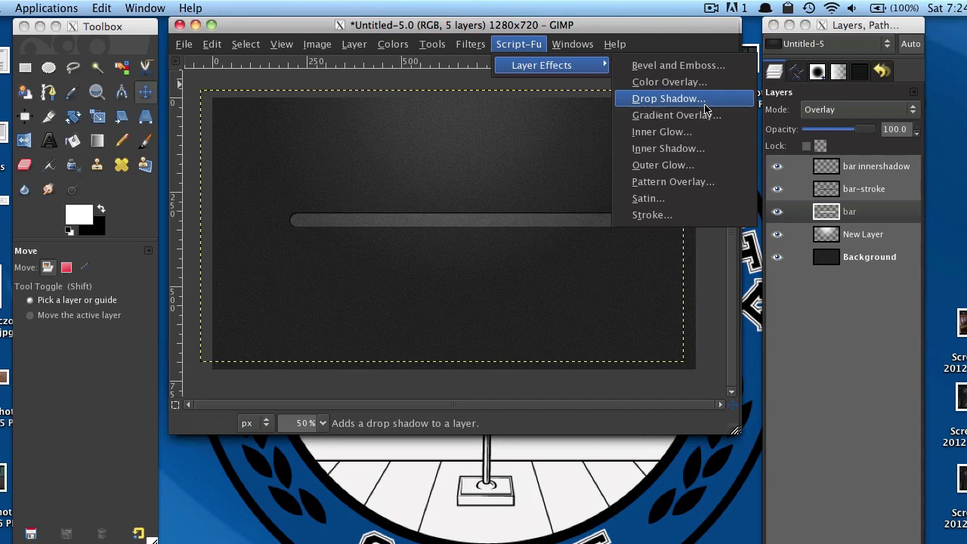
{"action": "left_click", "coordinate": [705, 105]}
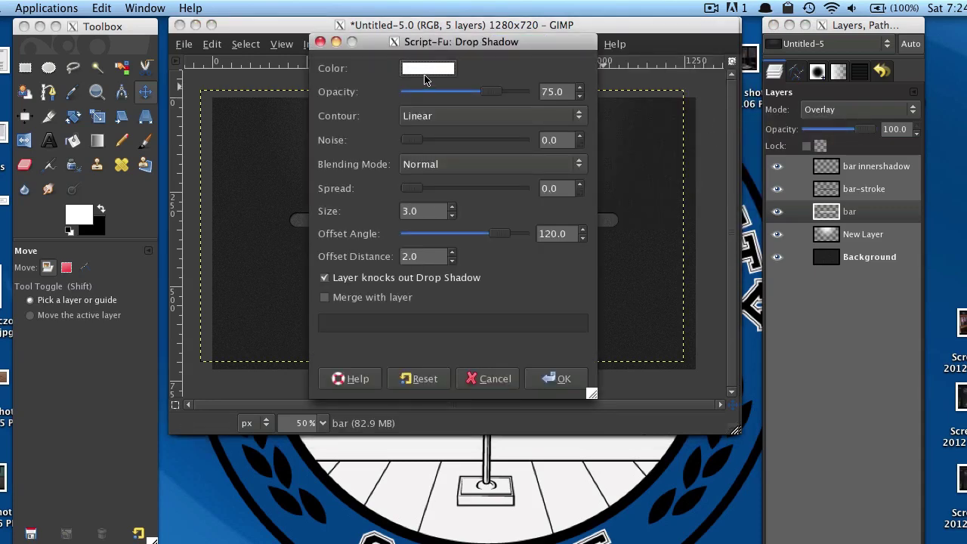
{"action": "left_click", "coordinate": [451, 219]}
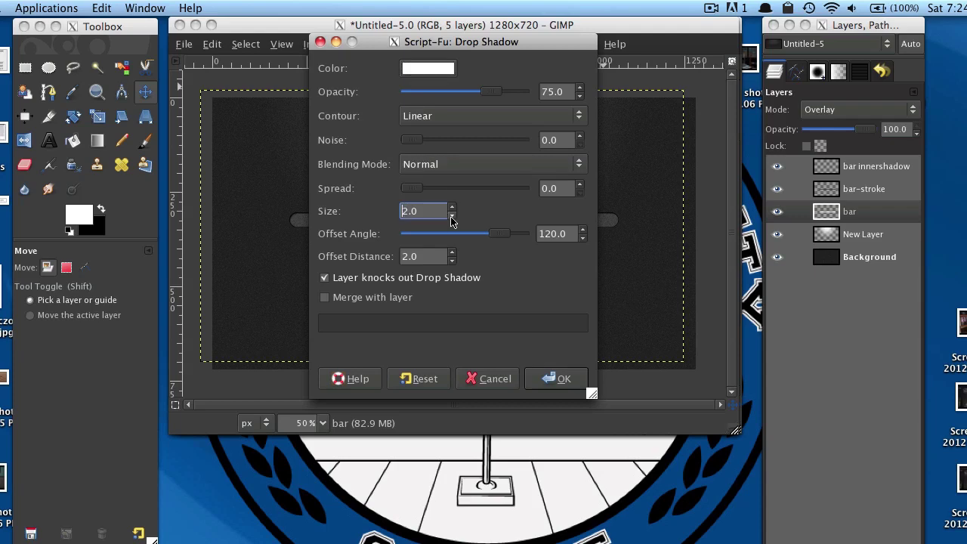
{"action": "left_click", "coordinate": [452, 261]}
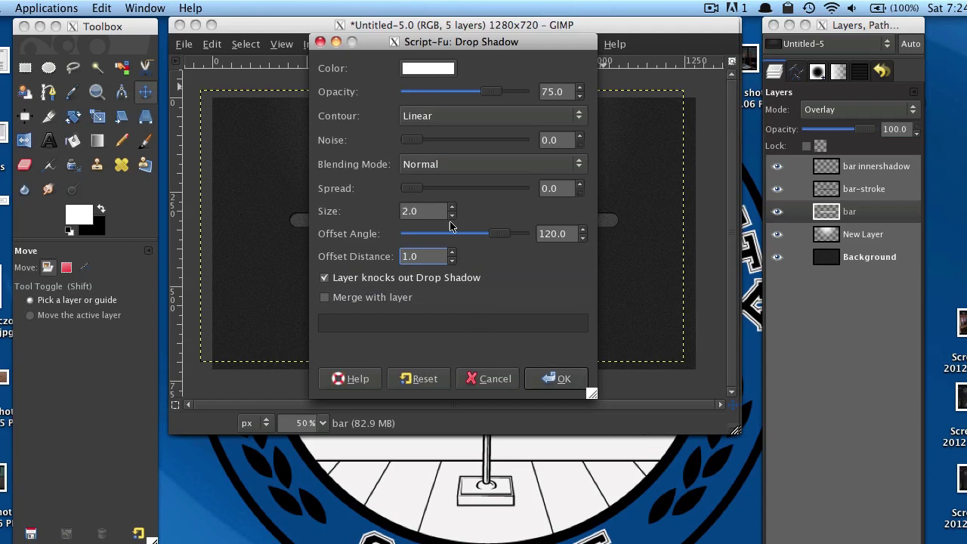
{"action": "left_click", "coordinate": [557, 386]}
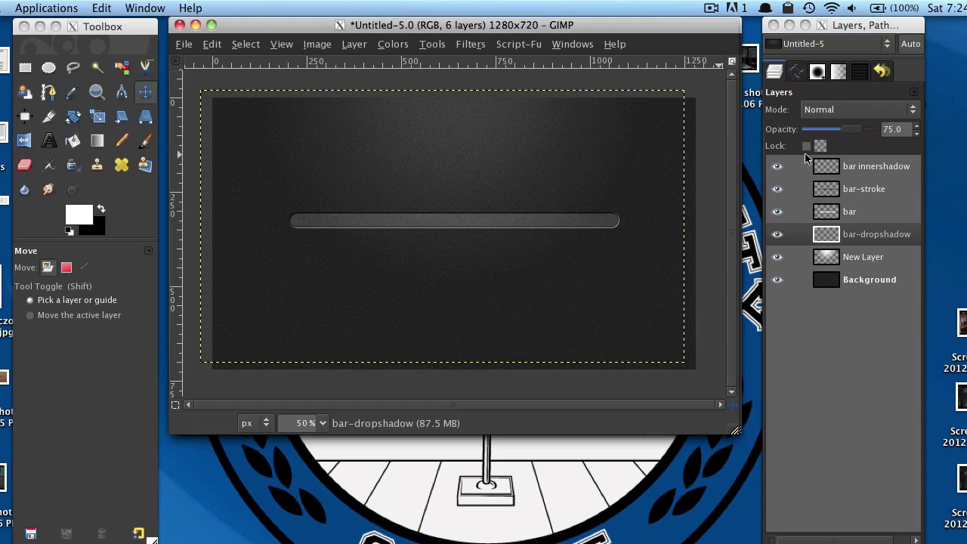
{"action": "left_click_drag", "start_coordinate": [851, 135], "coordinate": [832, 134]}
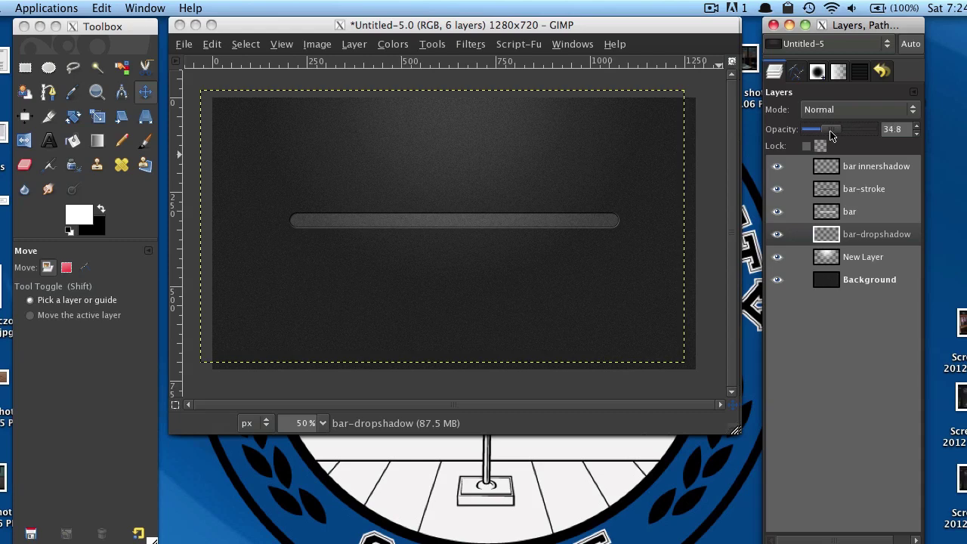
{"action": "left_click_drag", "start_coordinate": [832, 135], "coordinate": [830, 134]}
Create a transparent layer named "bar fill" and place it directly above the bar layer.
{"action": "key", "text": "shift+ctrl+n"}
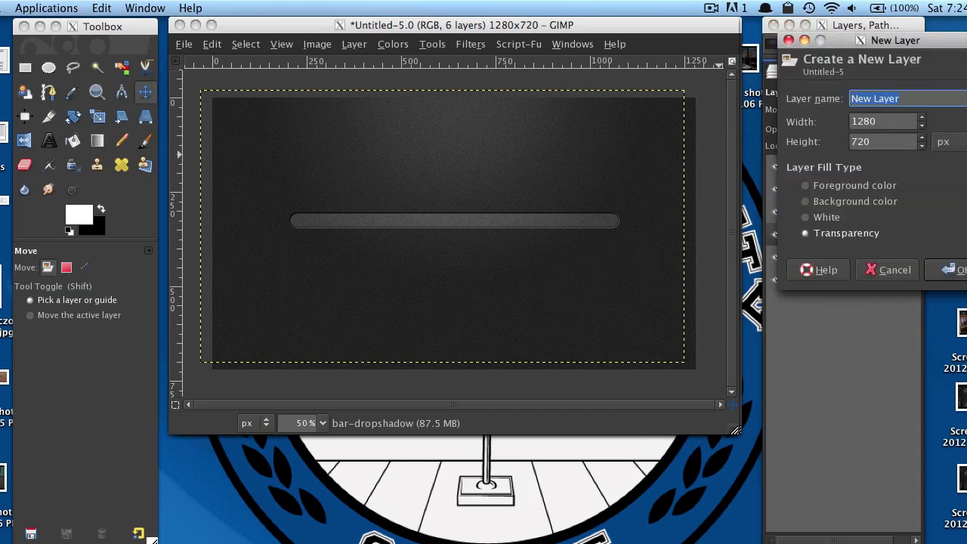
{"action": "type", "text": "bar fill"}
{"action": "key", "text": "Return"}
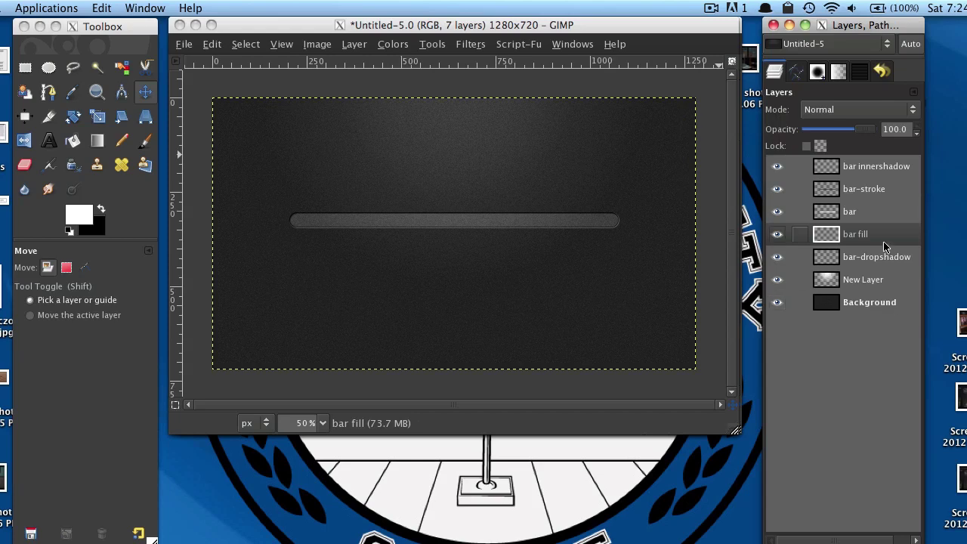
{"action": "left_click", "coordinate": [886, 242]}
{"action": "left_click_drag", "start_coordinate": [874, 235], "coordinate": [869, 213]}
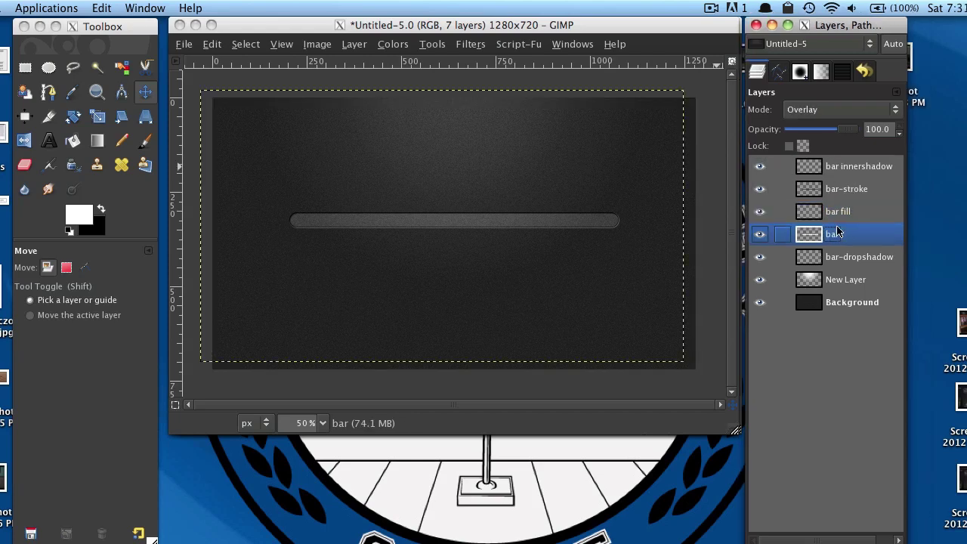
Convert the bar layer's shape into a selection and make the bar fill layer active.
{"action": "right_click", "coordinate": [823, 236]}
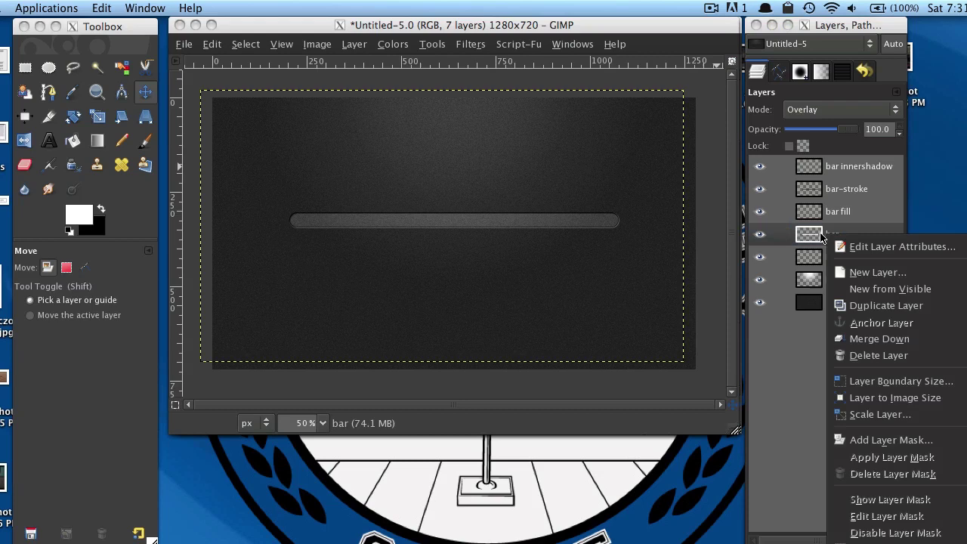
{"action": "left_click", "coordinate": [892, 541]}
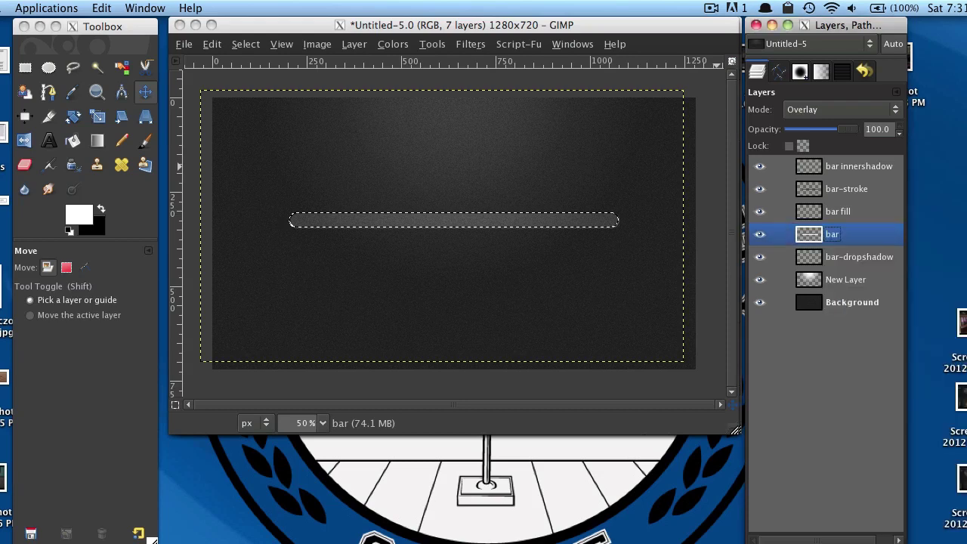
{"action": "left_click", "coordinate": [791, 212]}
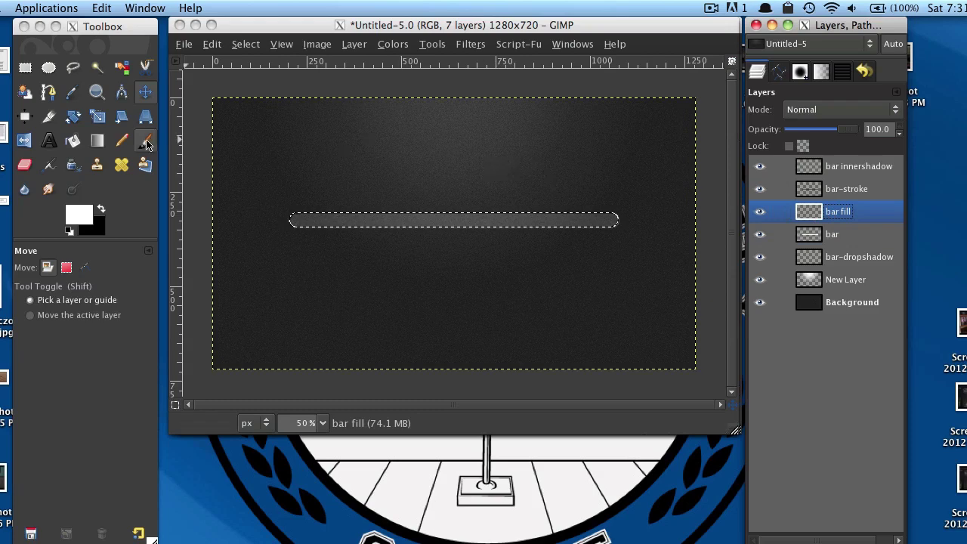
Fill the bar selection with a linear Pastel Rainbow gradient about 1368 px long, running horizontally across the whole canvas.
{"action": "left_click", "coordinate": [104, 143]}
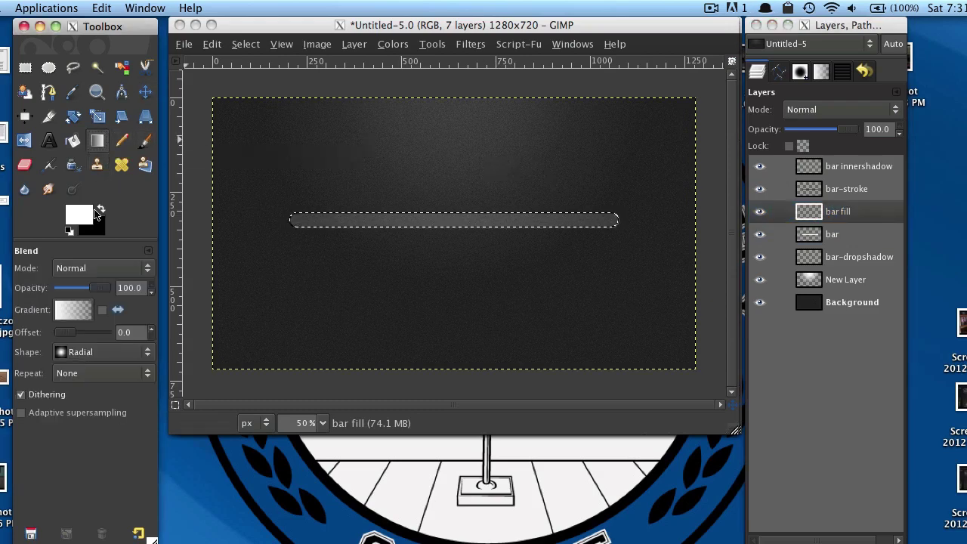
{"action": "left_click", "coordinate": [67, 312]}
{"action": "scroll", "coordinate": [110, 384], "scroll_direction": "down", "scroll_amount": 3}
{"action": "scroll", "coordinate": [110, 384], "scroll_direction": "down", "scroll_amount": 15}
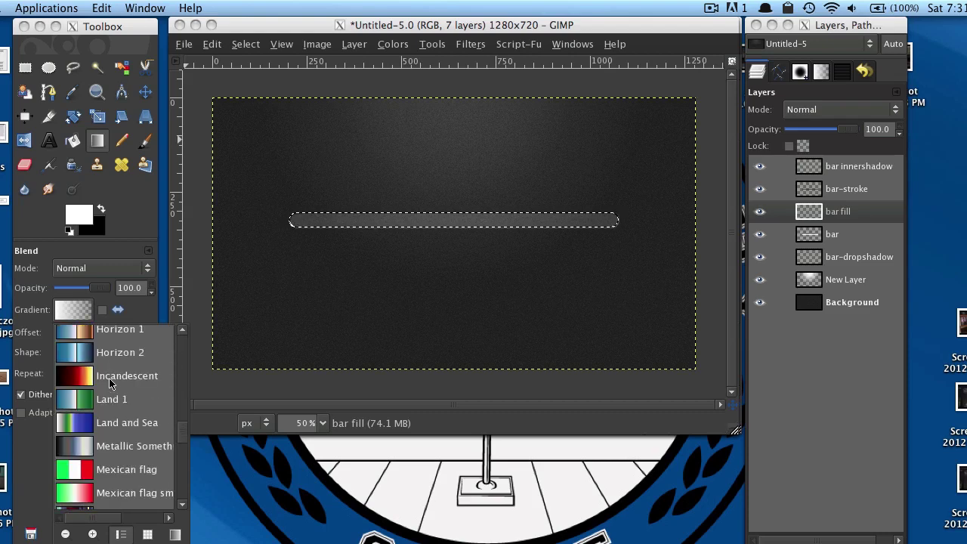
{"action": "scroll", "coordinate": [109, 383], "scroll_direction": "down", "scroll_amount": 4}
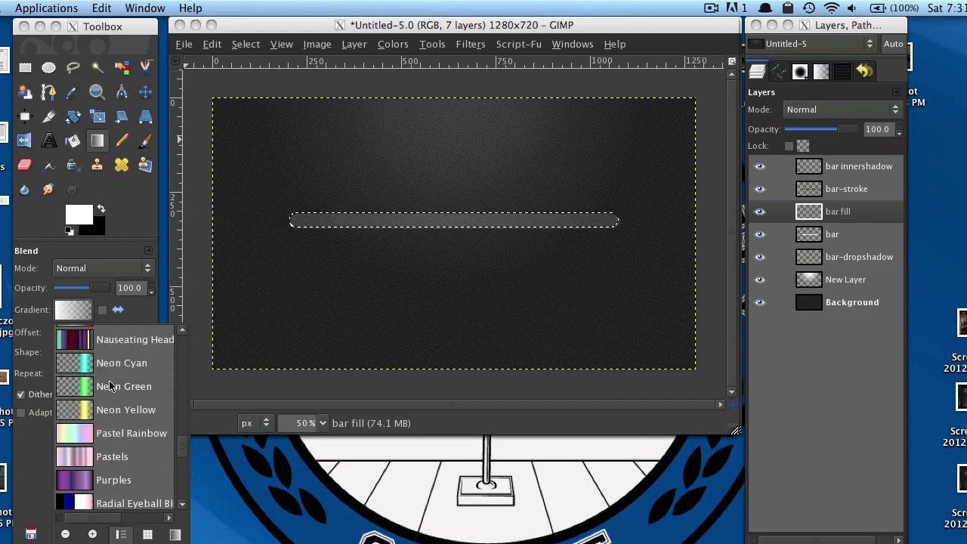
{"action": "left_click", "coordinate": [103, 436]}
{"action": "left_click", "coordinate": [93, 353]}
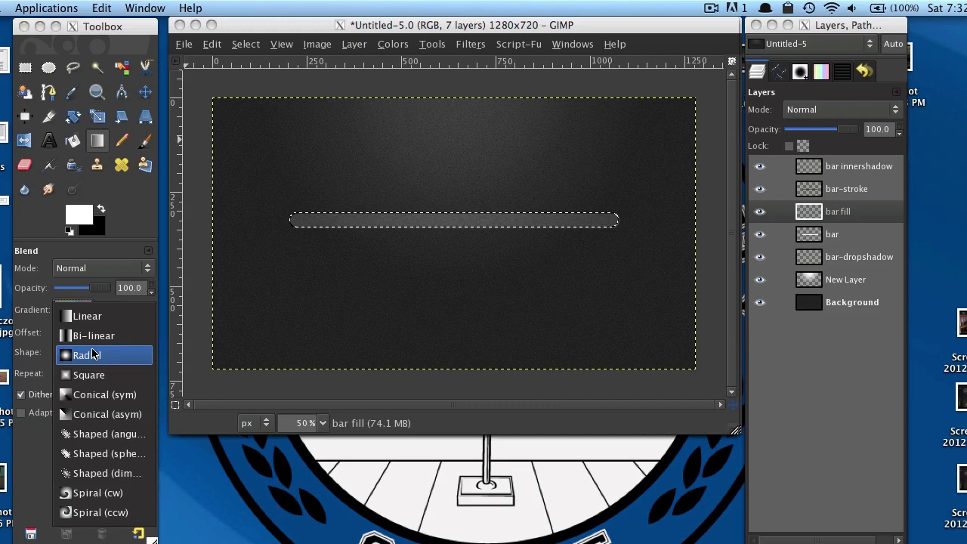
{"action": "left_click", "coordinate": [79, 316]}
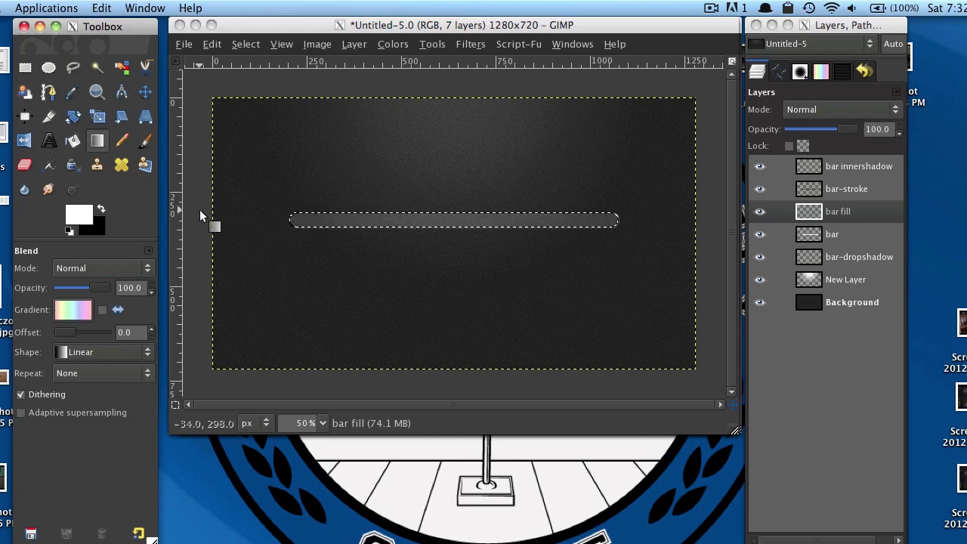
{"action": "left_click_drag", "start_coordinate": [200, 209], "coordinate": [717, 207]}
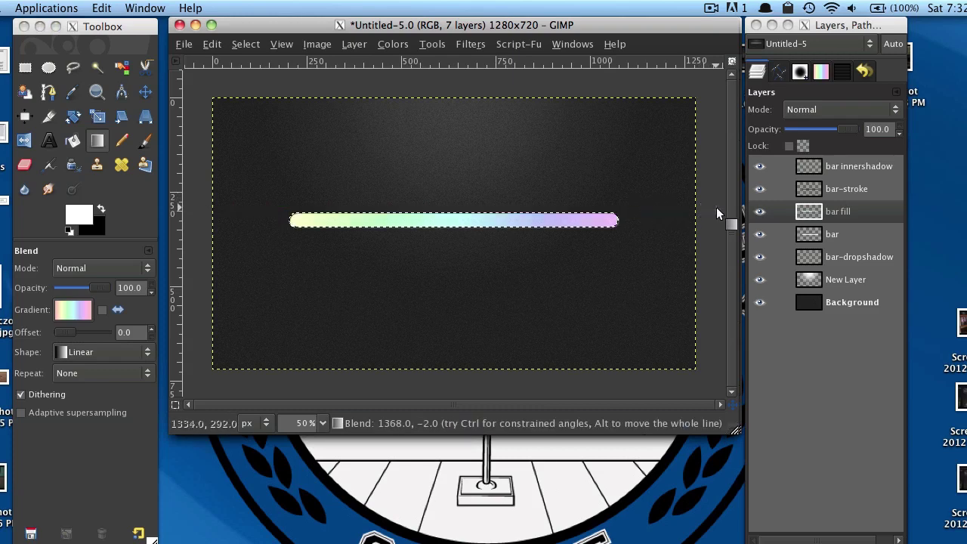
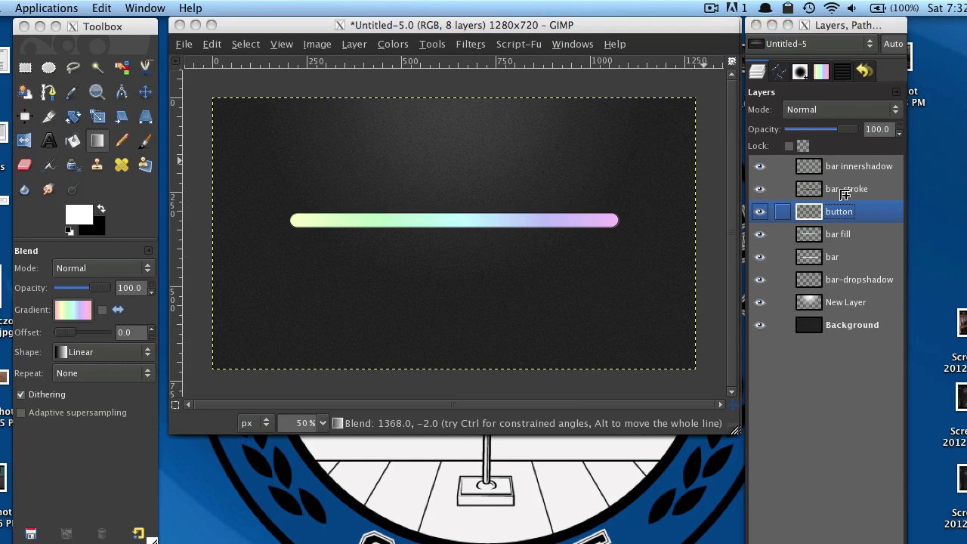
Make a circular selection about 94 px in diameter over the bar, right of the canvas centre, for the button.
{"action": "left_click", "coordinate": [47, 68]}
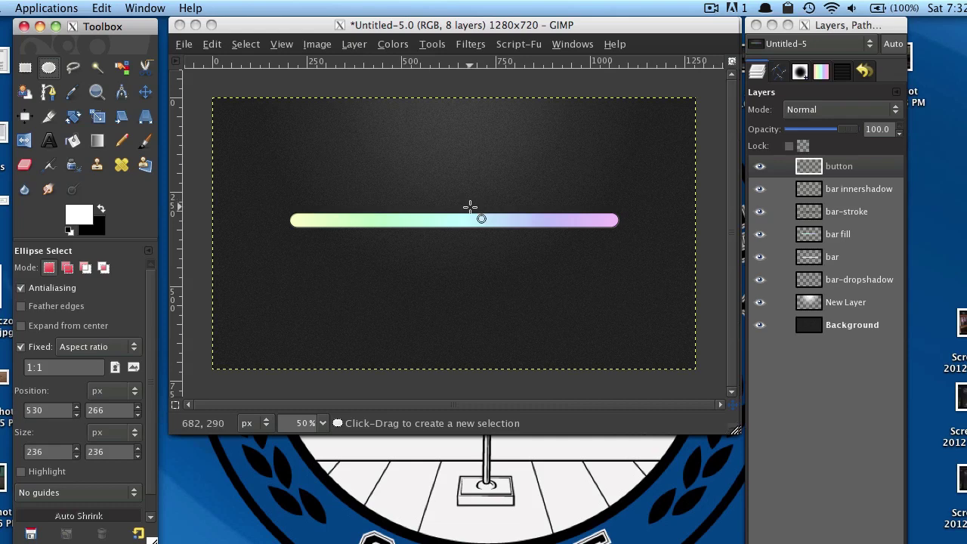
{"action": "left_click_drag", "start_coordinate": [470, 207], "coordinate": [514, 222]}
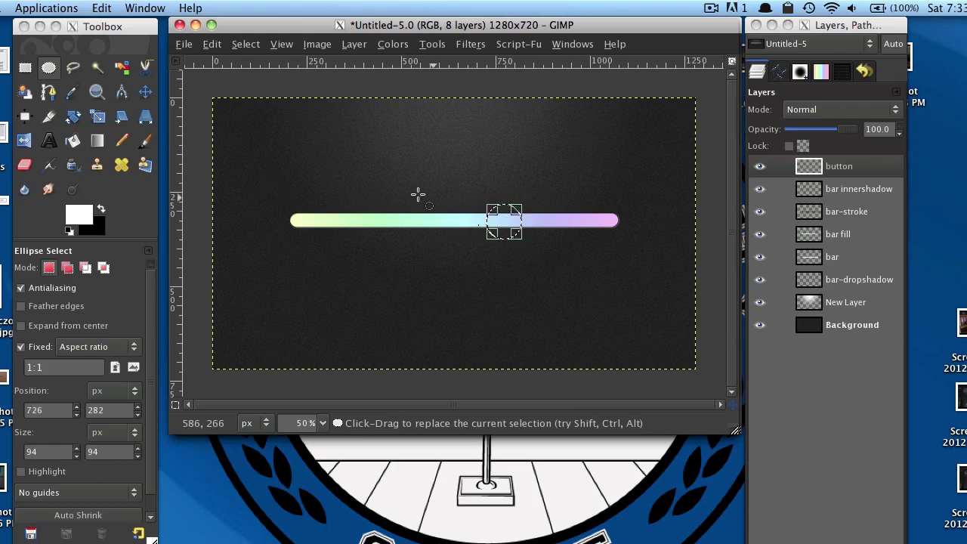
Fill the circular button selection with a Brushed Aluminium gradient in Conical (sym) shape, starting at the circle's centre, and clear the selection.
{"action": "left_click", "coordinate": [97, 140]}
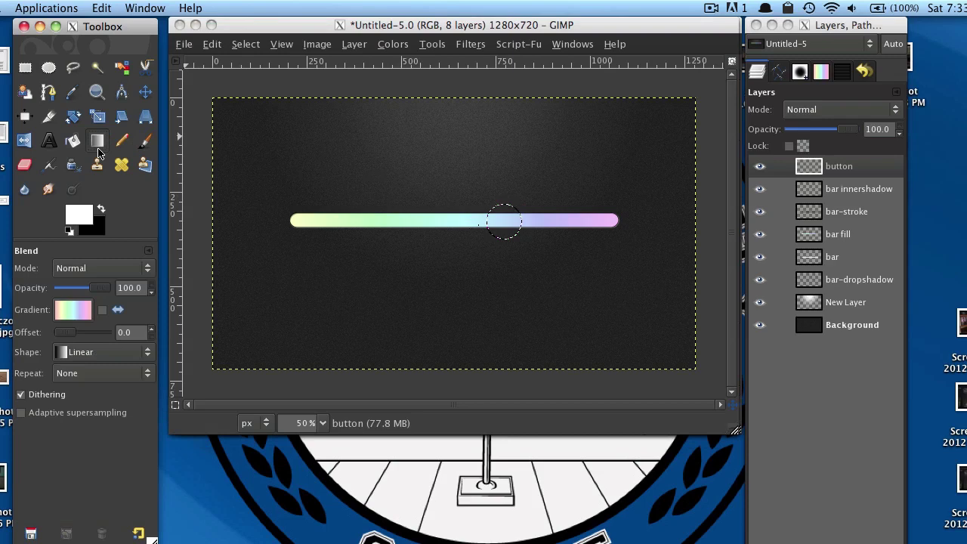
{"action": "left_click", "coordinate": [72, 310]}
{"action": "scroll", "coordinate": [109, 409], "scroll_direction": "up", "scroll_amount": 10}
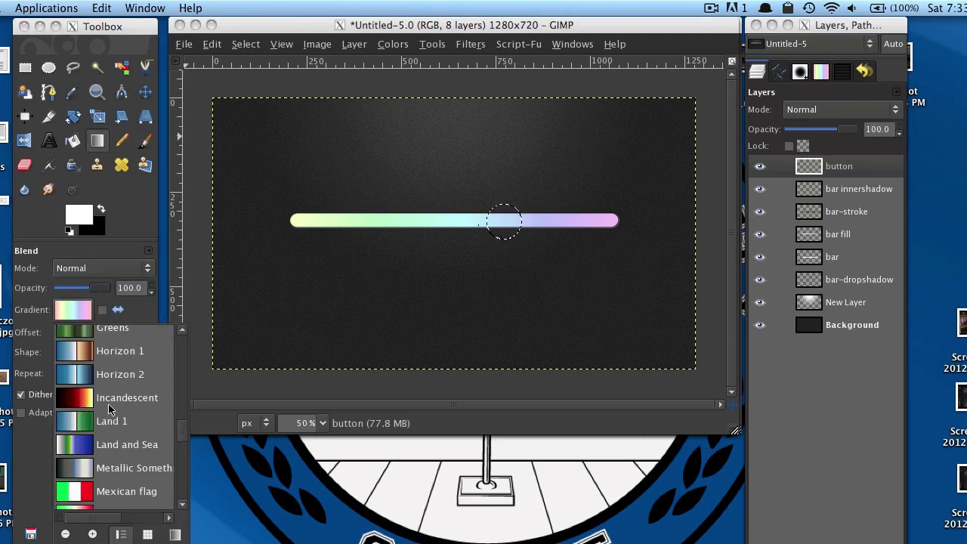
{"action": "scroll", "coordinate": [109, 409], "scroll_direction": "up", "scroll_amount": 10}
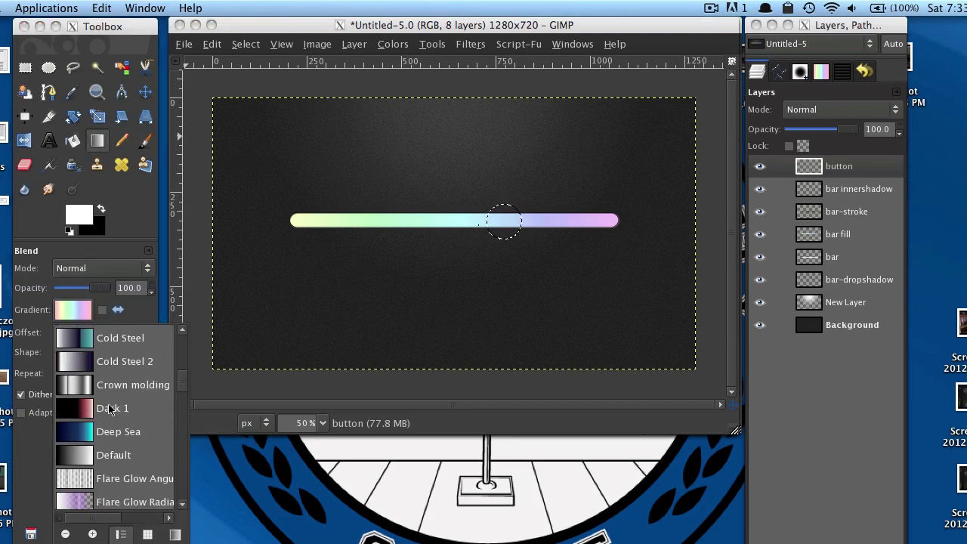
{"action": "scroll", "coordinate": [109, 409], "scroll_direction": "up", "scroll_amount": 10}
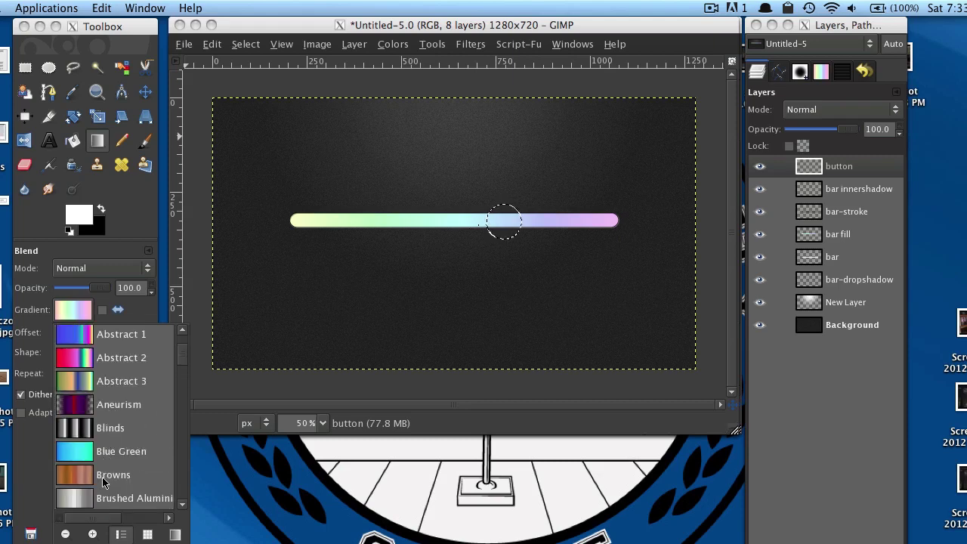
{"action": "left_click", "coordinate": [104, 499]}
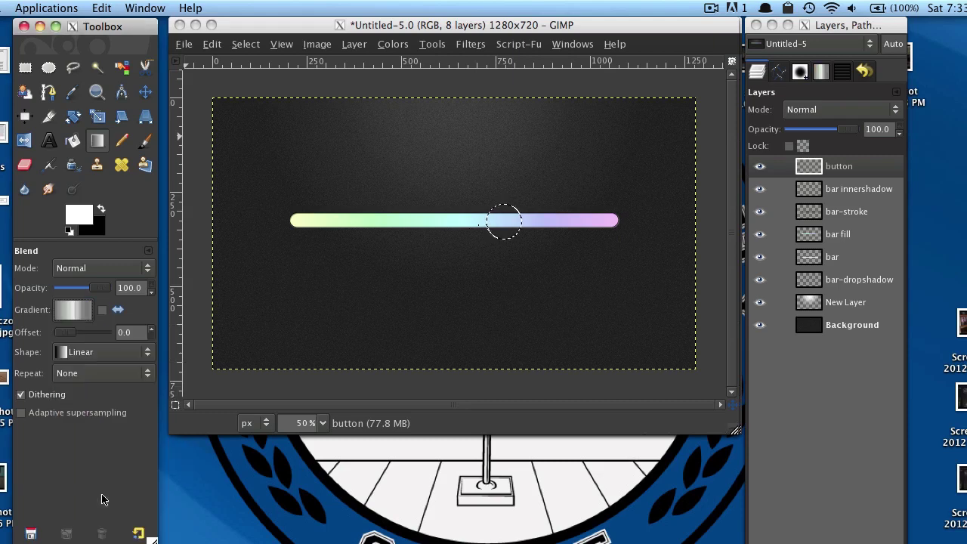
{"action": "left_click", "coordinate": [91, 356]}
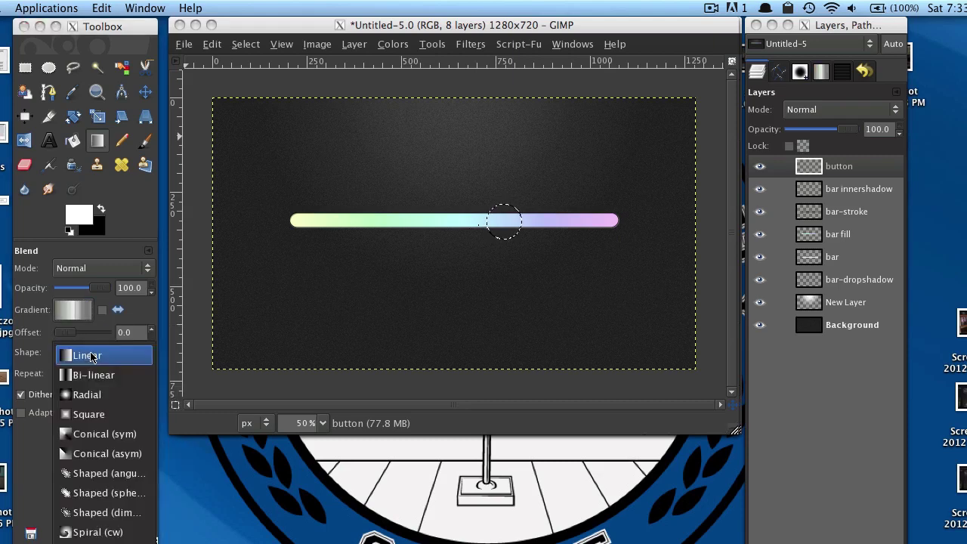
{"action": "left_click", "coordinate": [133, 440]}
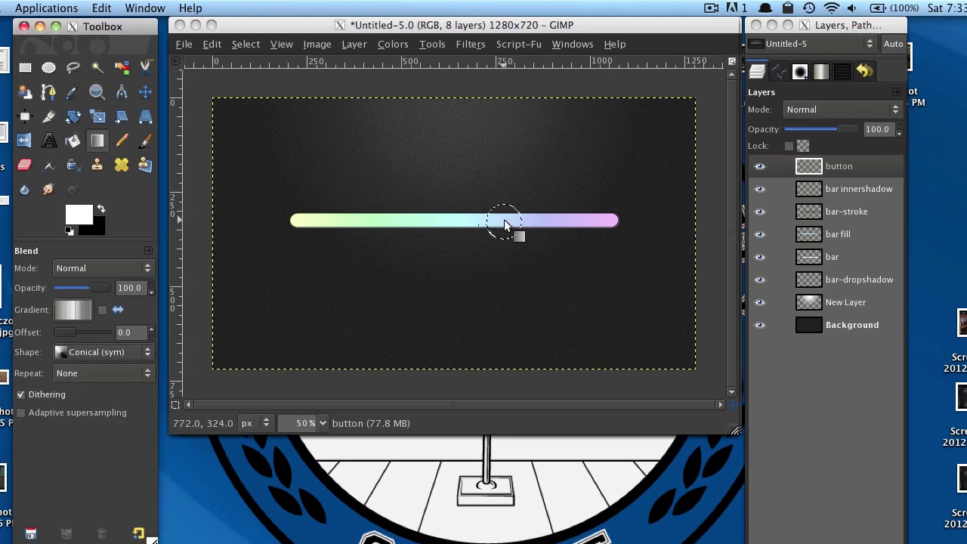
{"action": "left_click_drag", "start_coordinate": [504, 221], "coordinate": [511, 253]}
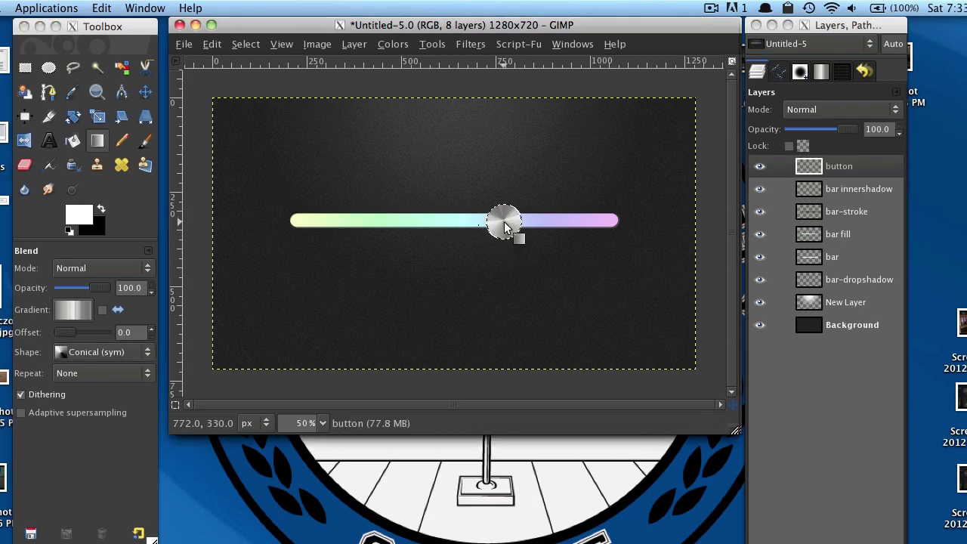
{"action": "left_click_drag", "start_coordinate": [504, 222], "coordinate": [511, 246]}
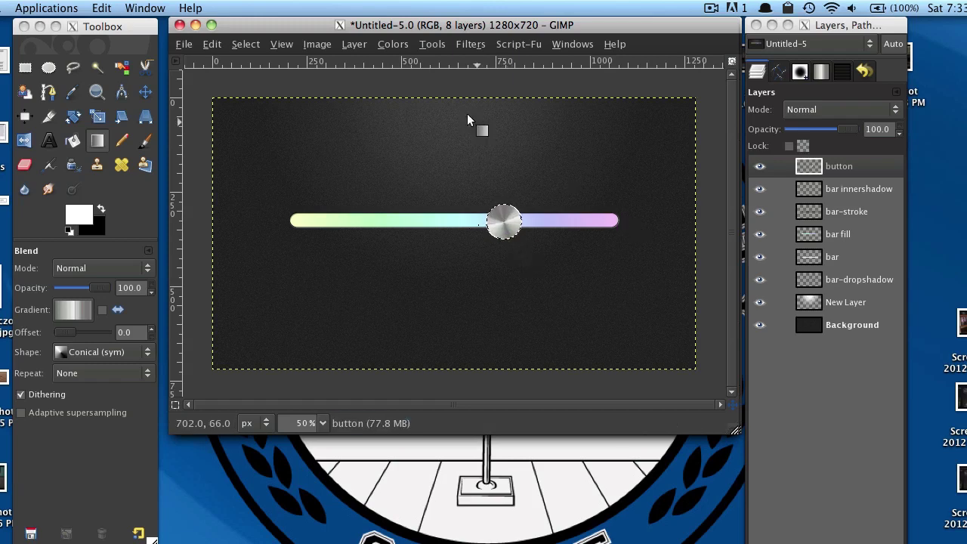
{"action": "left_click", "coordinate": [255, 46]}
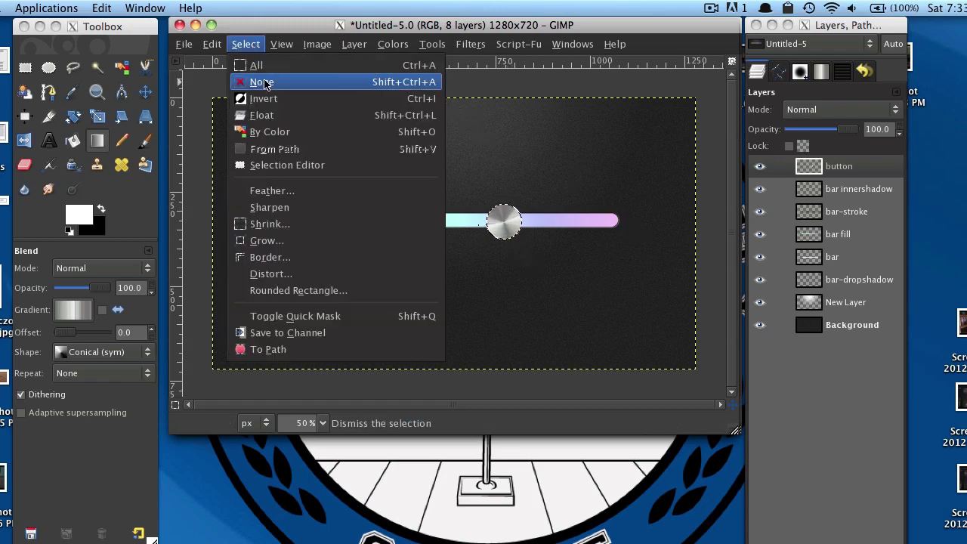
{"action": "left_click", "coordinate": [262, 82]}
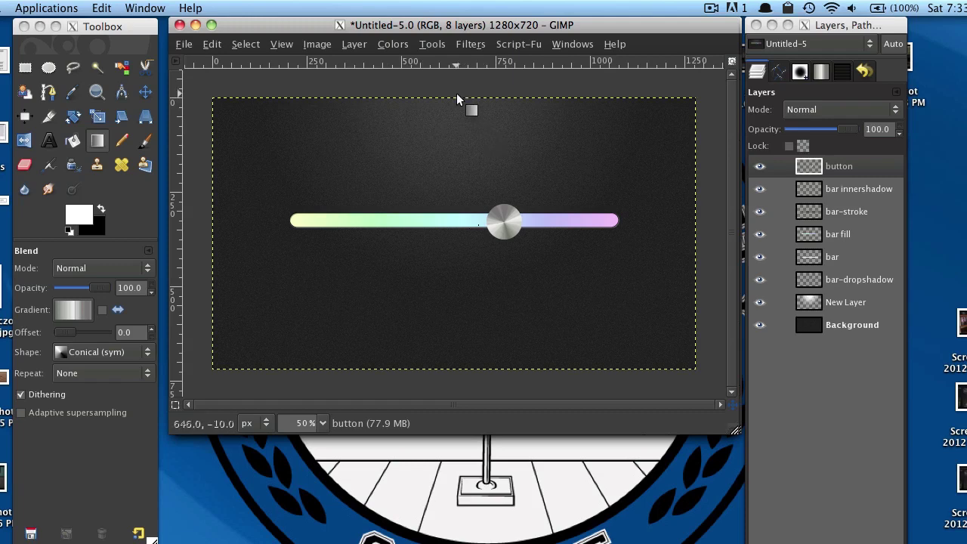
Add a black drop shadow to the button layer with size 10, offset angle 90 and offset distance 3.
{"action": "left_click", "coordinate": [531, 47]}
{"action": "mouse_move", "coordinate": [540, 71]}
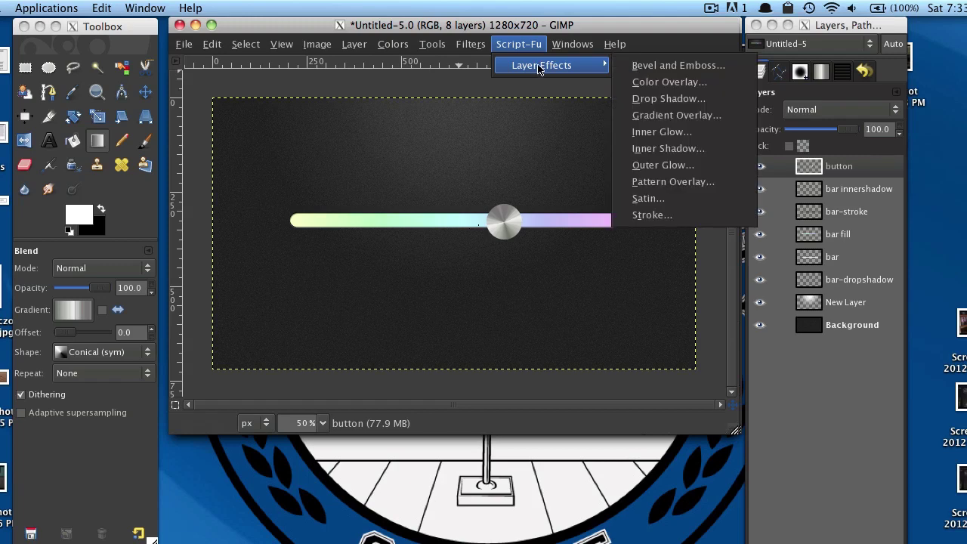
{"action": "left_click", "coordinate": [643, 98]}
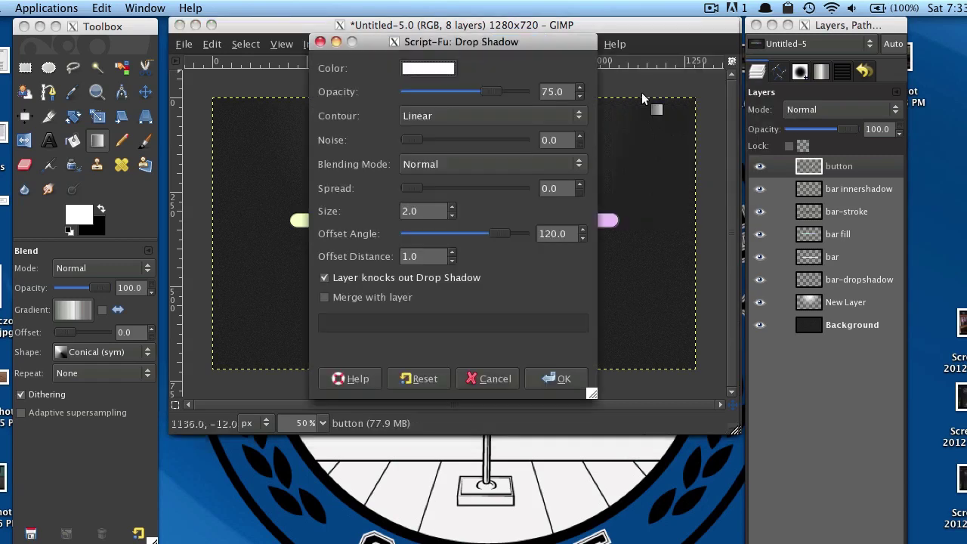
{"action": "left_click", "coordinate": [425, 73]}
{"action": "left_click_drag", "start_coordinate": [378, 203], "coordinate": [467, 321]}
{"action": "left_click", "coordinate": [598, 334]}
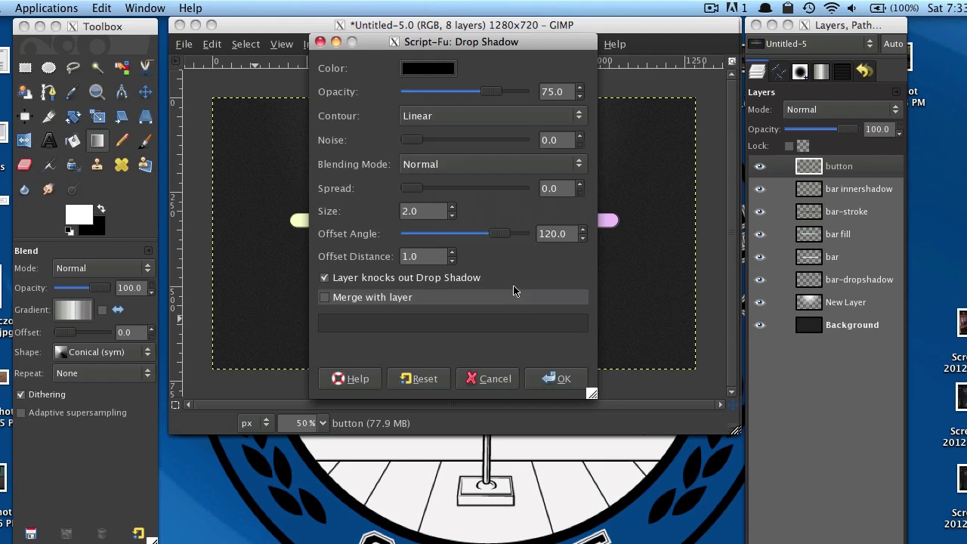
{"action": "double_click", "coordinate": [454, 209]}
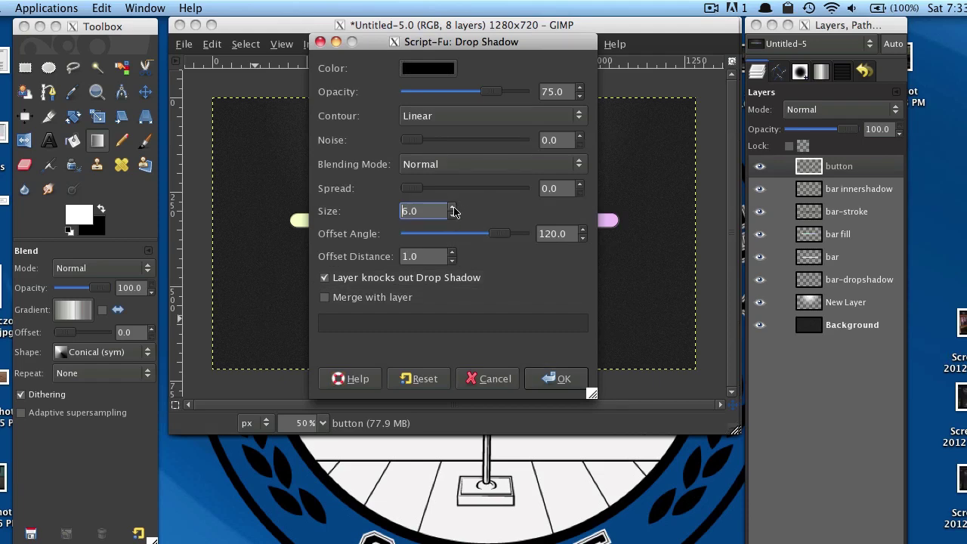
{"action": "left_click", "coordinate": [453, 209]}
{"action": "left_click", "coordinate": [545, 234]}
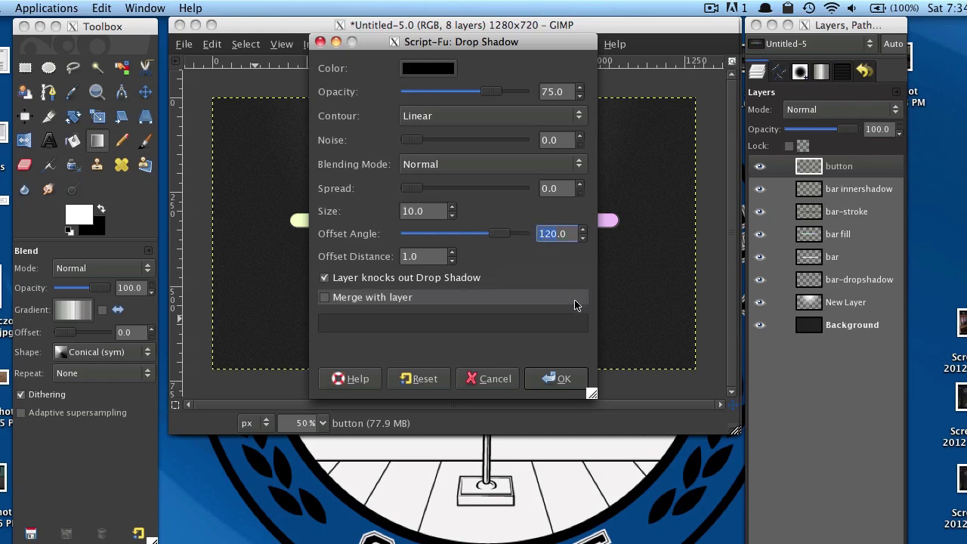
{"action": "type", "text": "90.0"}
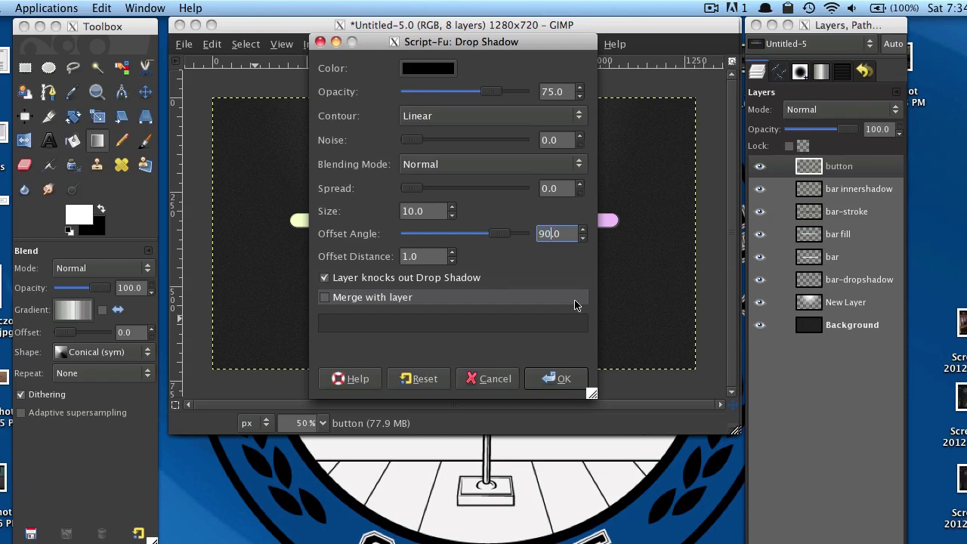
{"action": "left_click", "coordinate": [453, 254]}
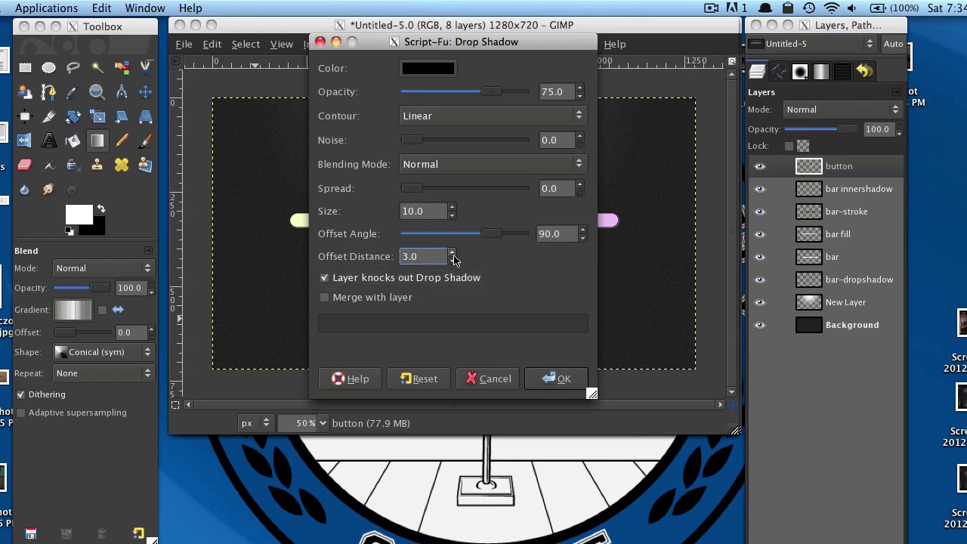
{"action": "left_click", "coordinate": [563, 377]}
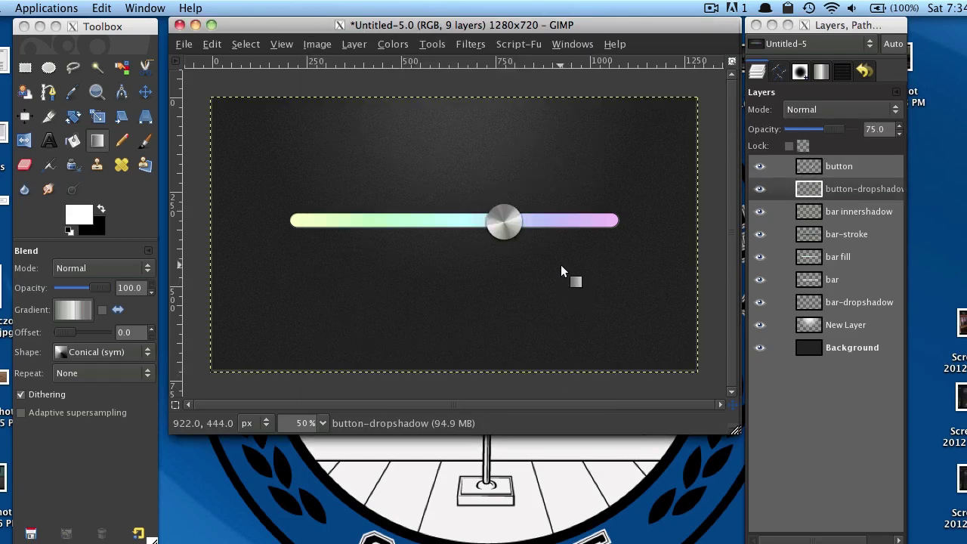
Add a white inner shadow to the button layer with size 2 and offset distance 2.
{"action": "left_click", "coordinate": [860, 167]}
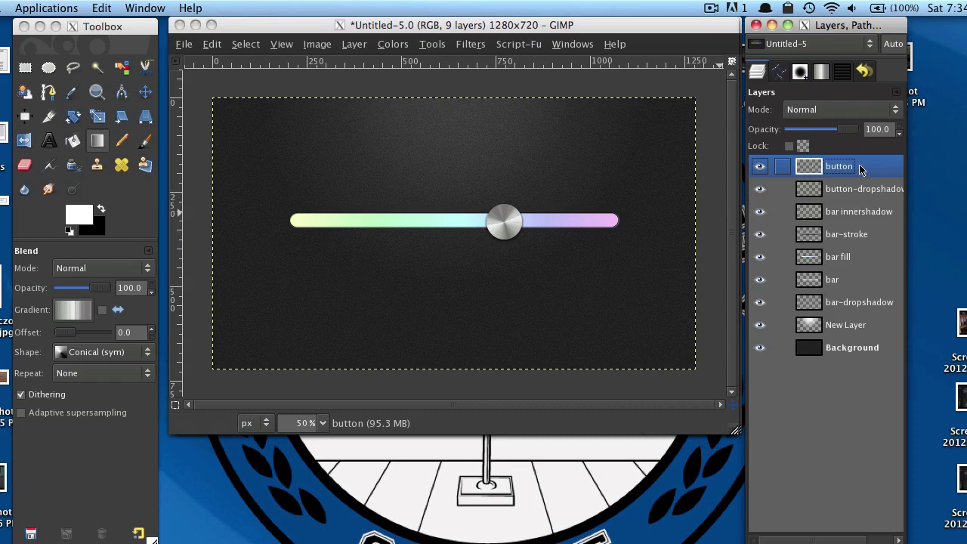
{"action": "left_click", "coordinate": [519, 45]}
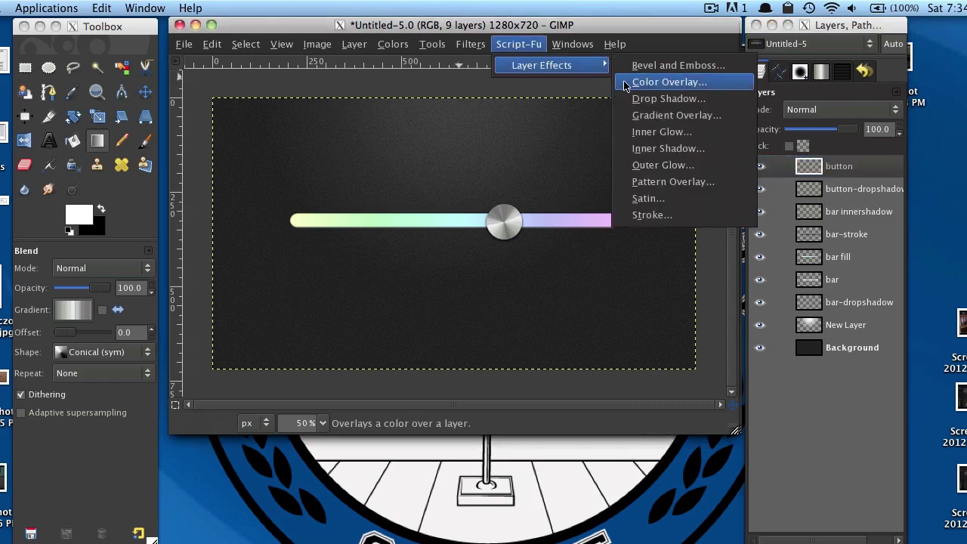
{"action": "left_click", "coordinate": [637, 148]}
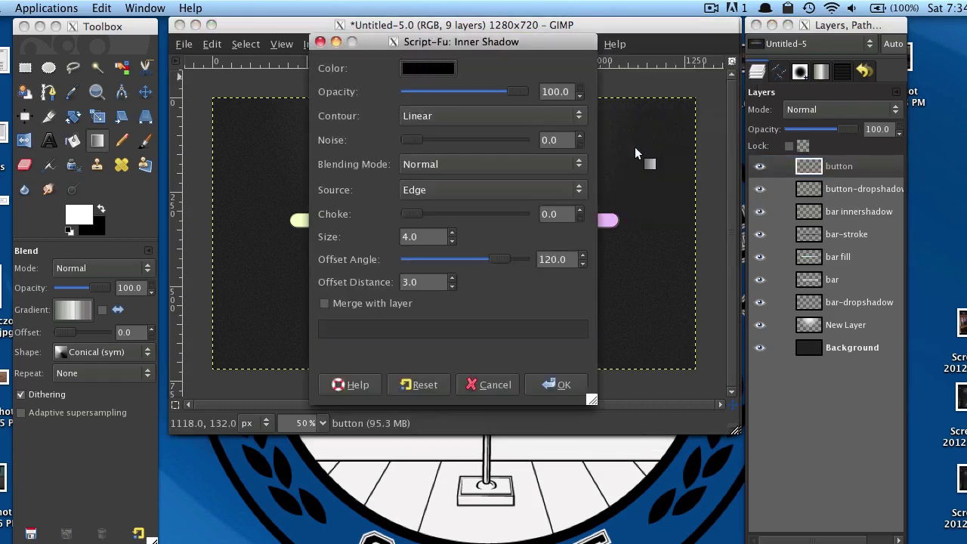
{"action": "left_click", "coordinate": [431, 69]}
{"action": "left_click_drag", "start_coordinate": [317, 194], "coordinate": [276, 160]}
{"action": "left_click", "coordinate": [605, 338]}
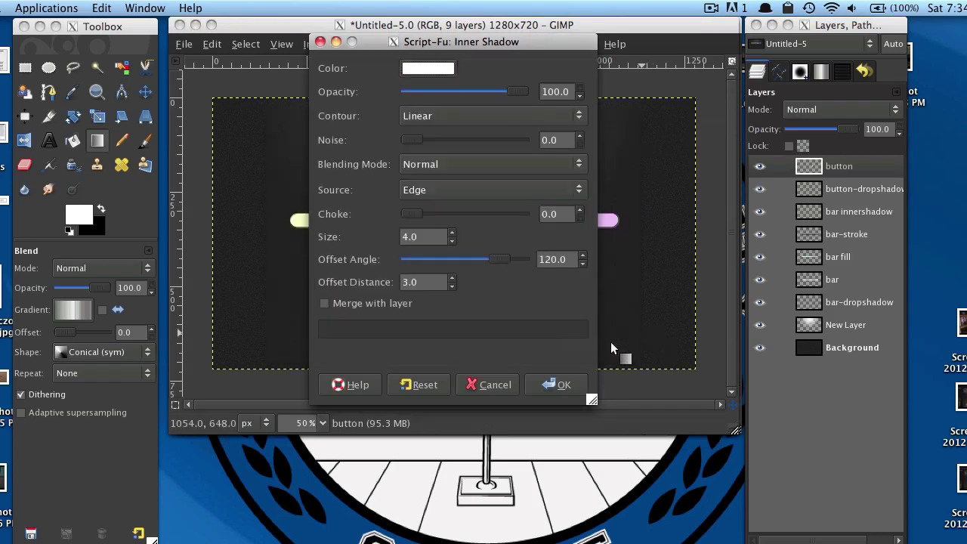
{"action": "left_click", "coordinate": [453, 241]}
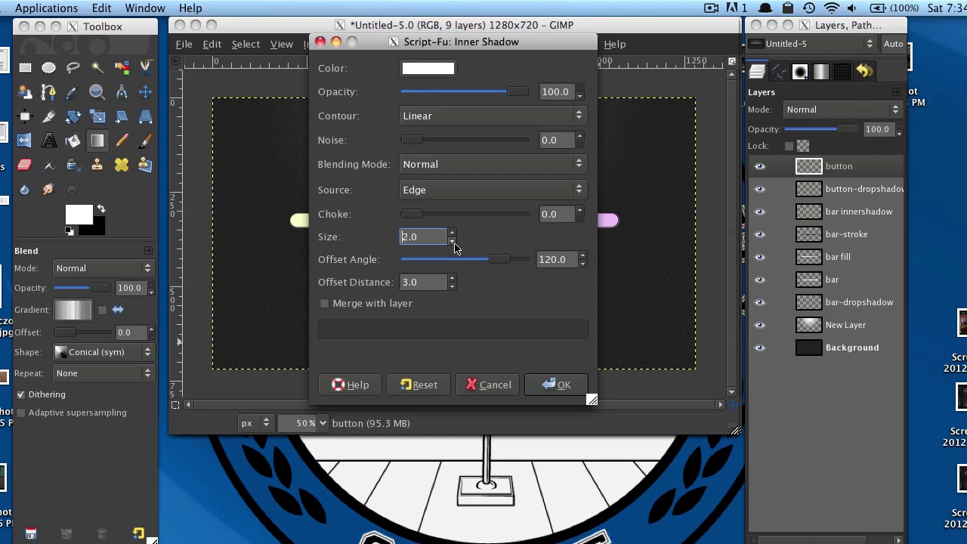
{"action": "left_click", "coordinate": [452, 286]}
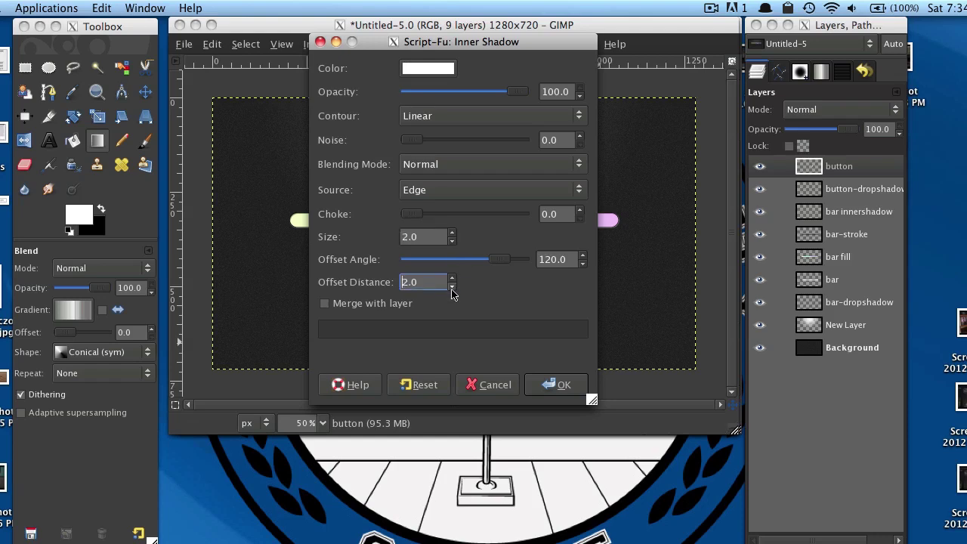
{"action": "left_click", "coordinate": [537, 384]}
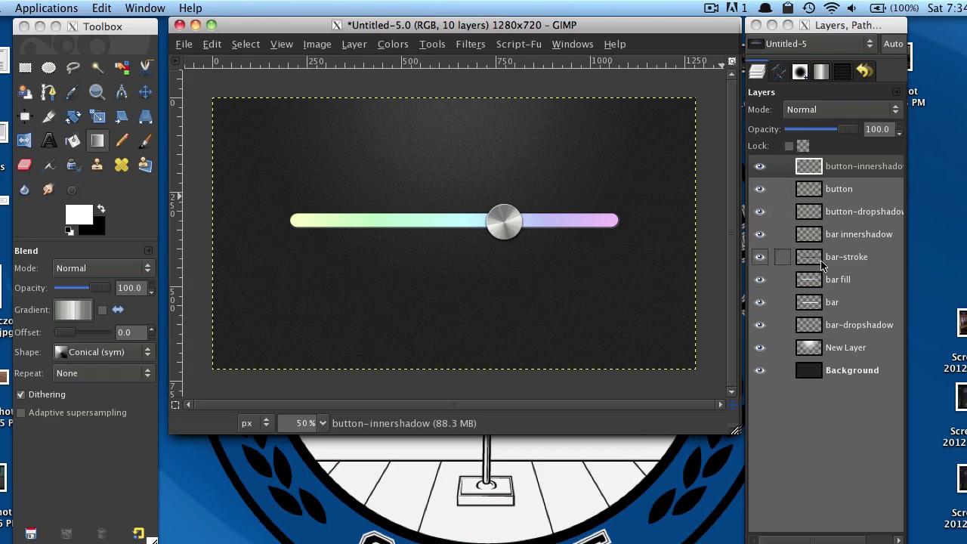
On the bar fill layer, make a rectangular selection about 352 × 236 px from the button's centre past the bar's right end.
{"action": "left_click", "coordinate": [846, 280]}
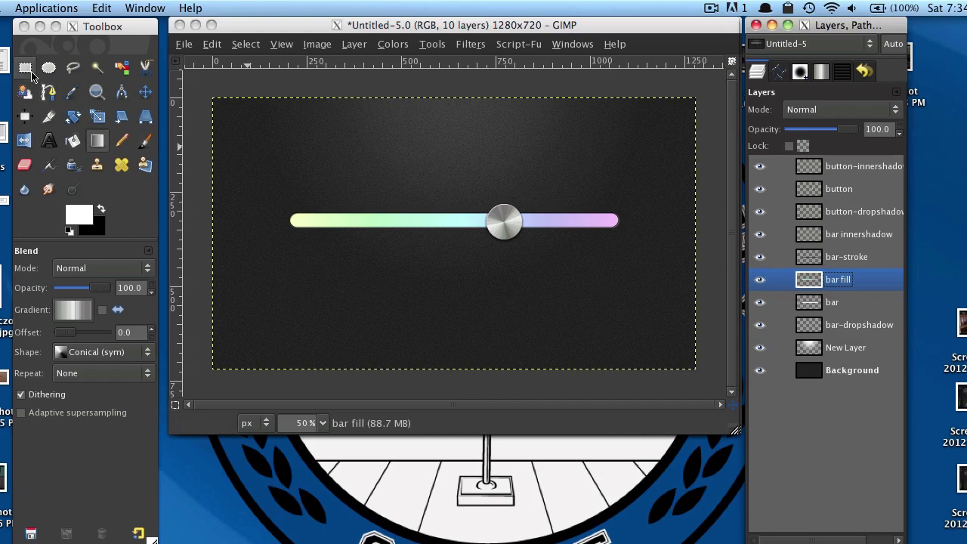
{"action": "left_click", "coordinate": [25, 69]}
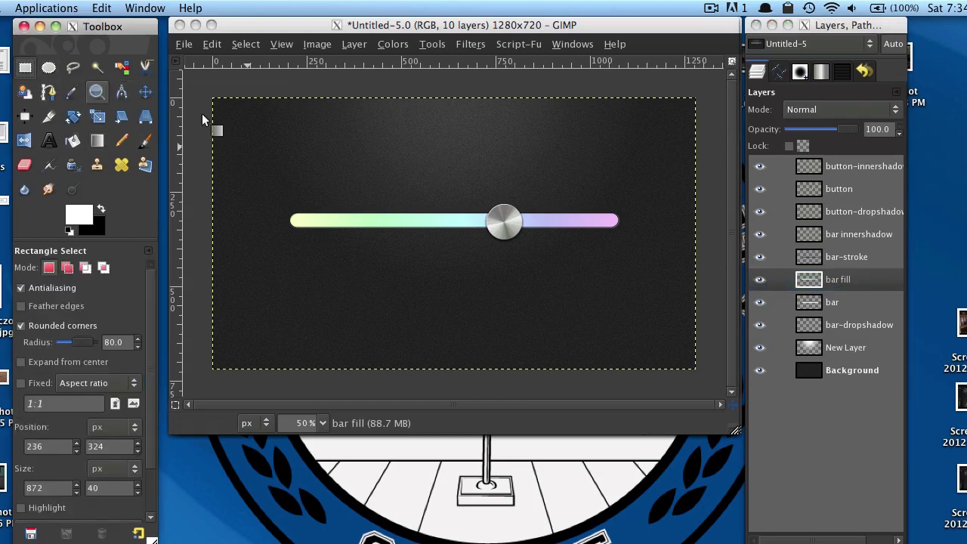
{"action": "left_click", "coordinate": [505, 179]}
{"action": "left_click_drag", "start_coordinate": [504, 179], "coordinate": [637, 264]}
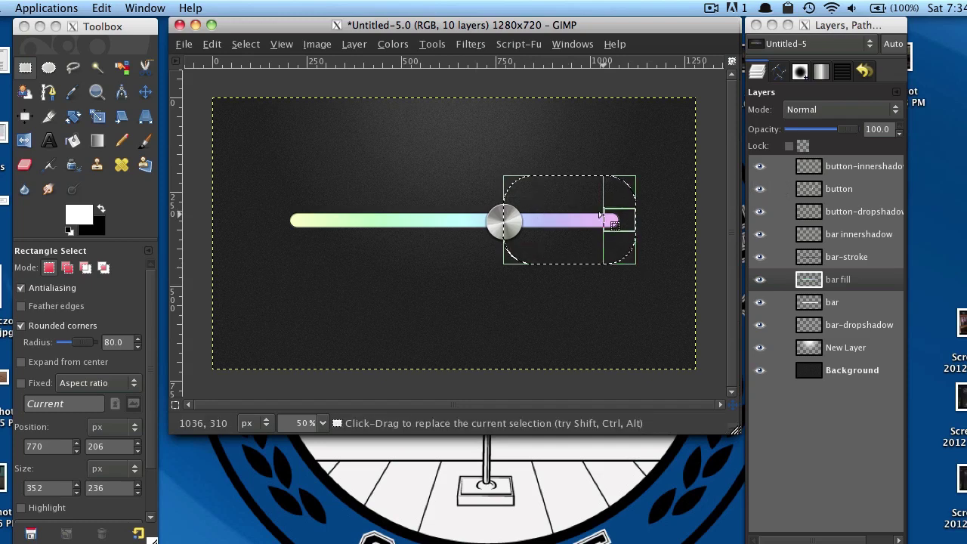
Erase the rainbow fill to the right of the button within the selection and clear the selection.
{"action": "left_click", "coordinate": [24, 165]}
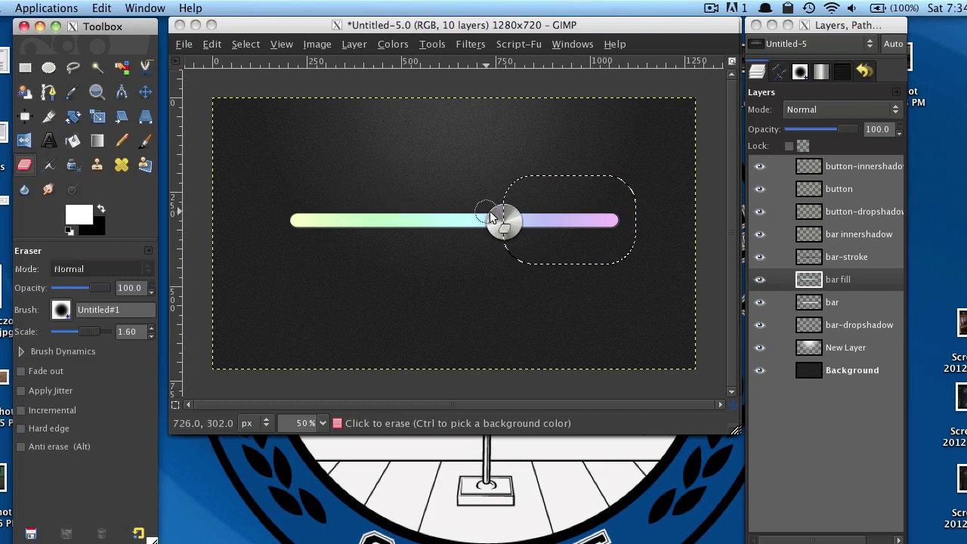
{"action": "mouse_move", "coordinate": [511, 214]}
{"action": "left_mouse_down"}
{"action": "mouse_move", "coordinate": [539, 227]}
{"action": "mouse_move", "coordinate": [553, 215]}
{"action": "mouse_move", "coordinate": [642, 222]}
{"action": "mouse_move", "coordinate": [529, 220]}
{"action": "mouse_move", "coordinate": [579, 226]}
{"action": "left_mouse_up"}
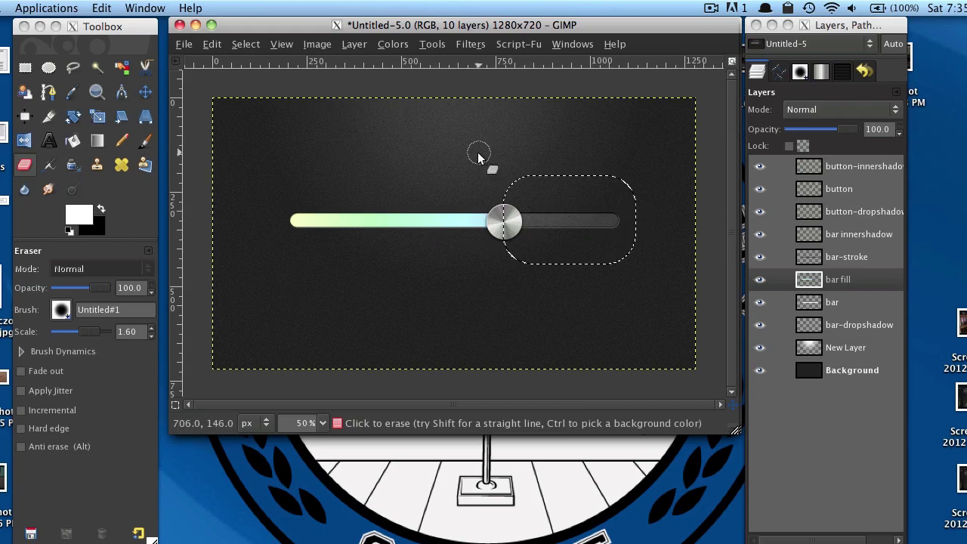
{"action": "left_click", "coordinate": [254, 47]}
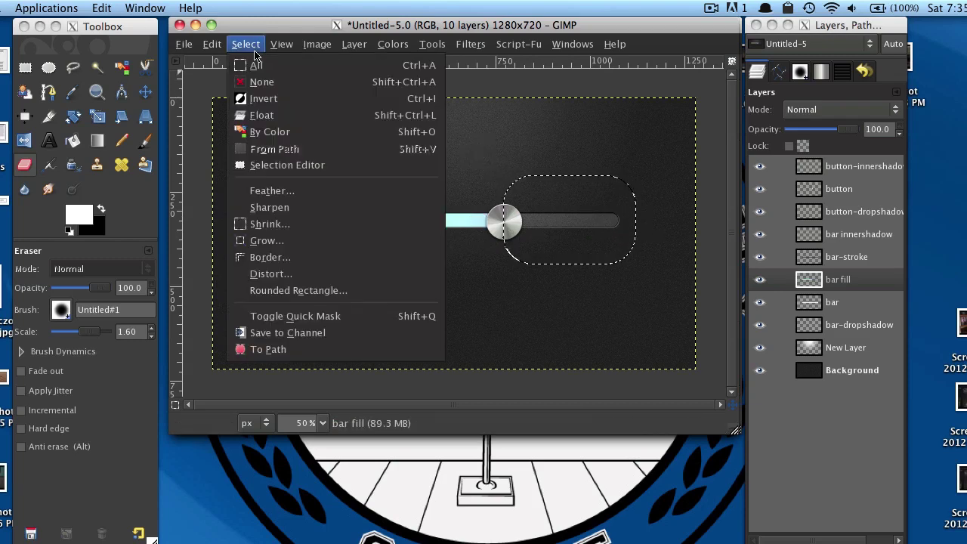
{"action": "left_click", "coordinate": [254, 79]}
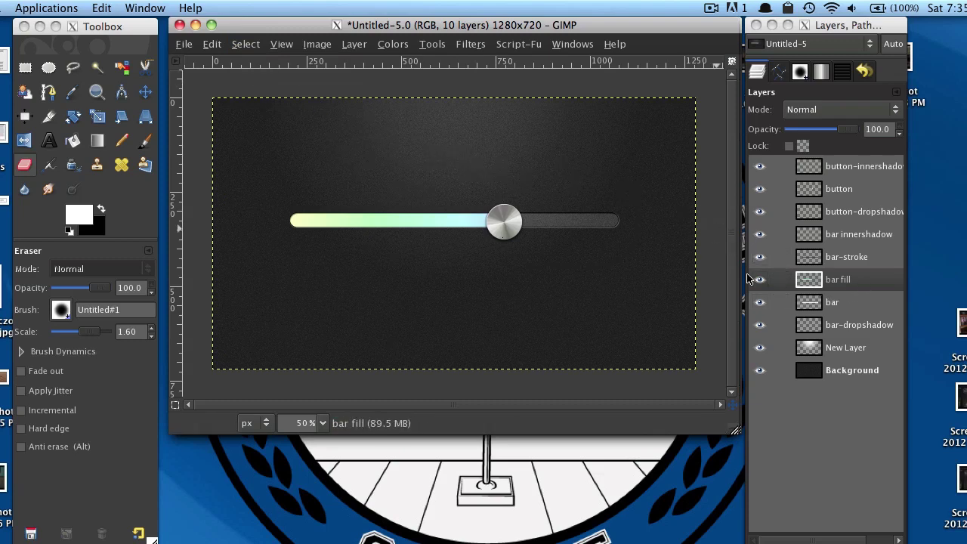
Add a size 3 outer glow in colour 4bceff to the bar fill layer and lower the glow layer's opacity to 30.4.
{"action": "left_click", "coordinate": [841, 282]}
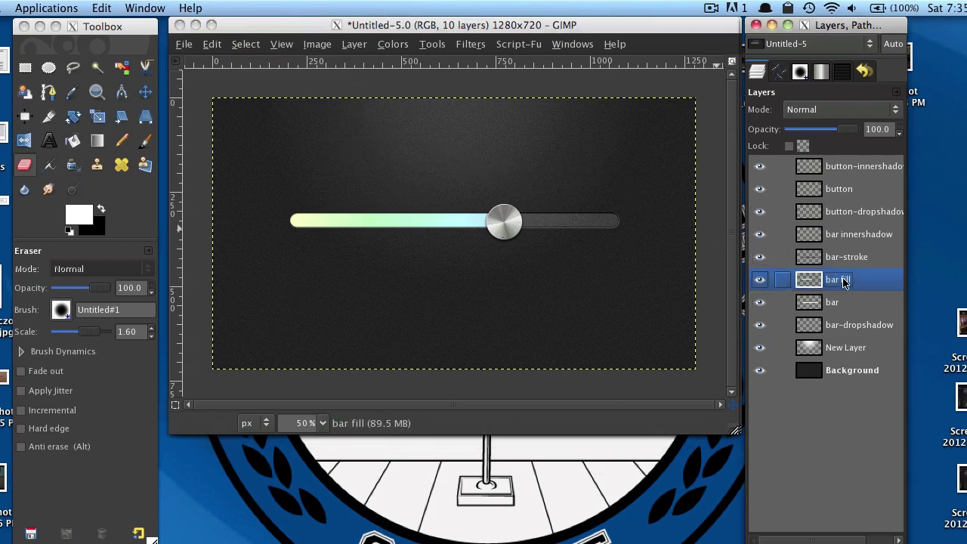
{"action": "left_click", "coordinate": [528, 45]}
{"action": "mouse_move", "coordinate": [529, 65]}
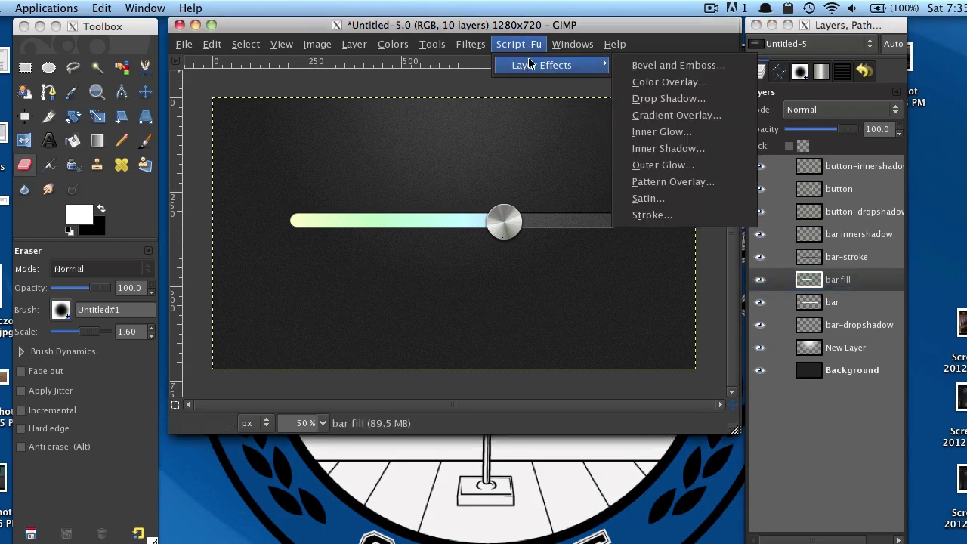
{"action": "left_click", "coordinate": [661, 160]}
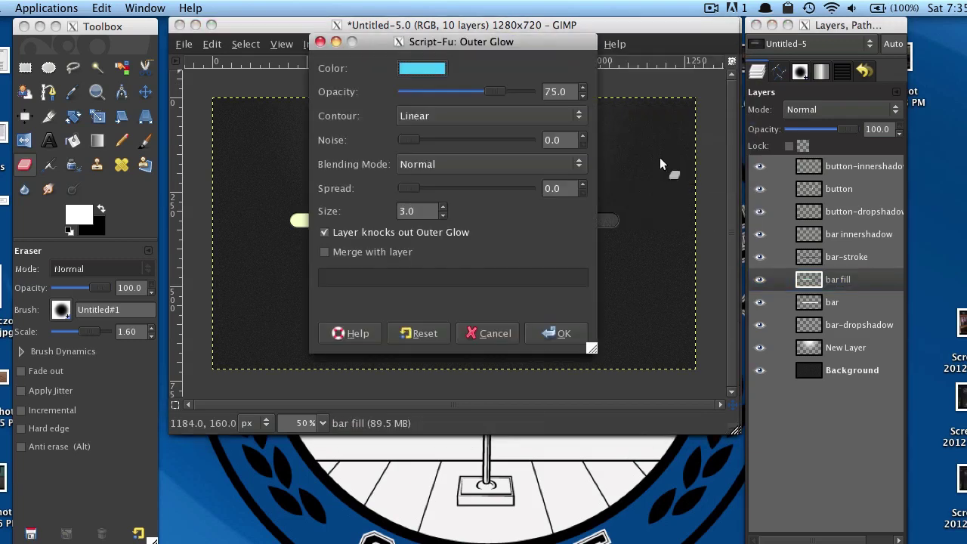
{"action": "left_click", "coordinate": [422, 73]}
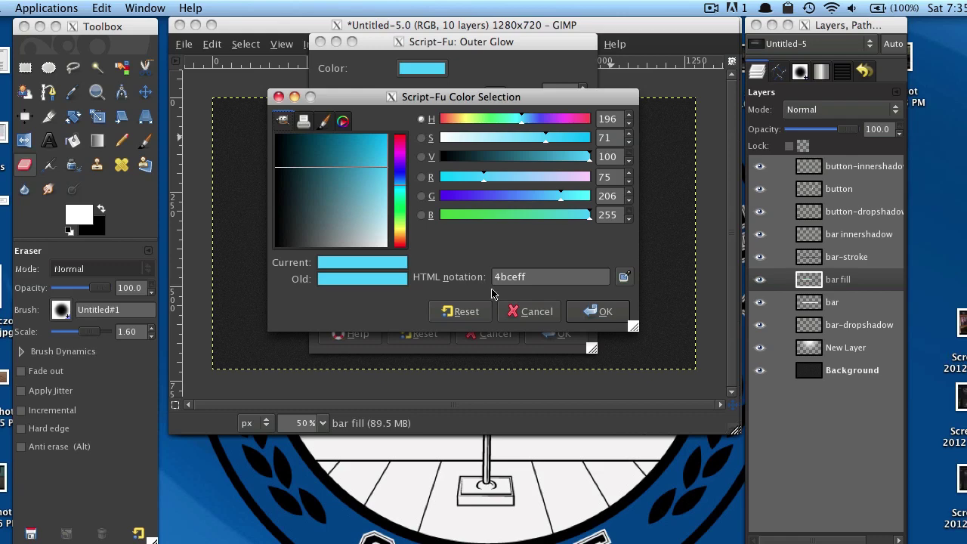
{"action": "left_click", "coordinate": [584, 315]}
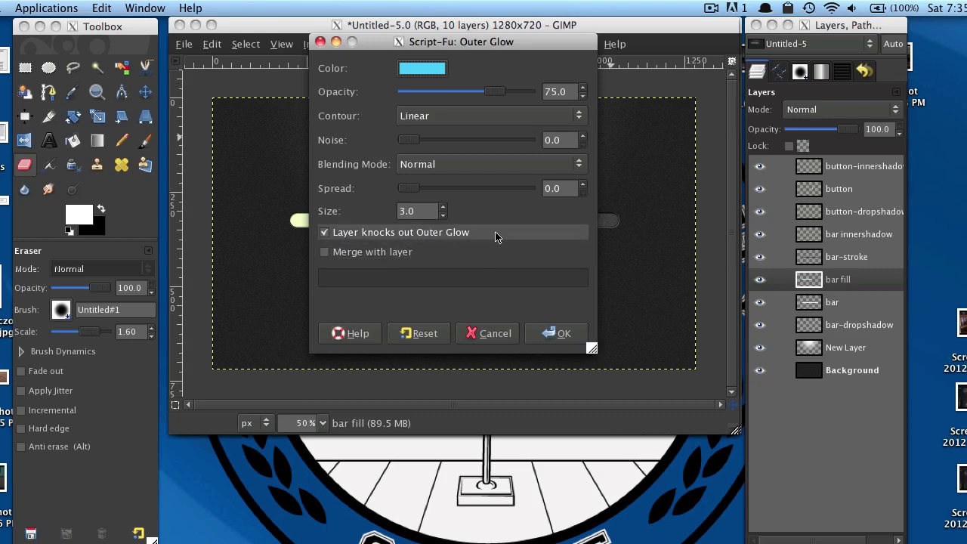
{"action": "left_click", "coordinate": [537, 333]}
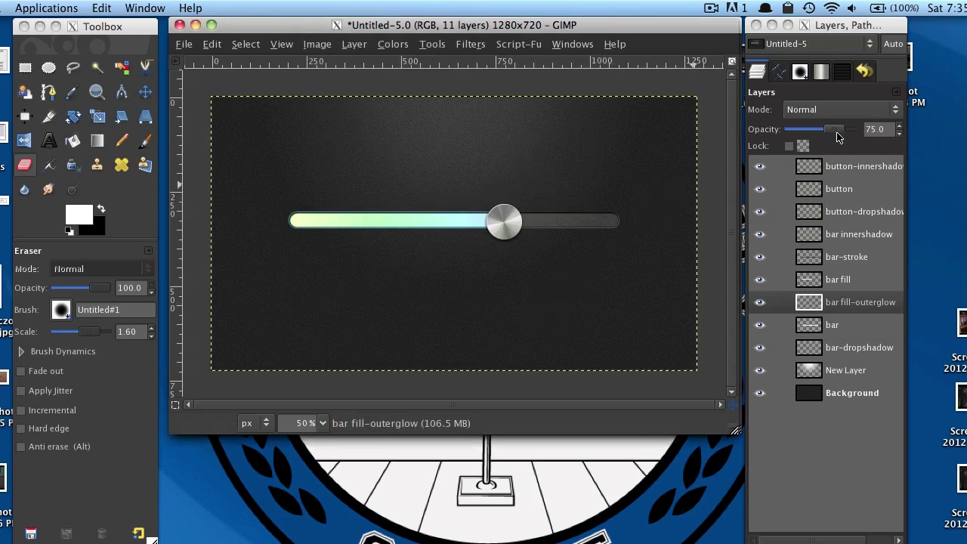
{"action": "left_click_drag", "start_coordinate": [837, 136], "coordinate": [815, 137]}
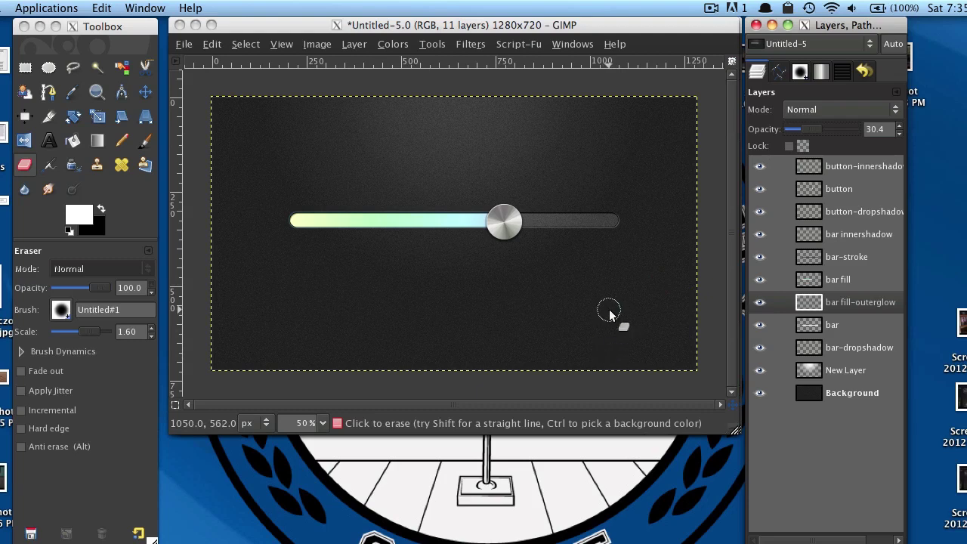
Create a new transparent 1280 × 720 px layer directly above the bar fill layer.
{"action": "left_click", "coordinate": [327, 425]}
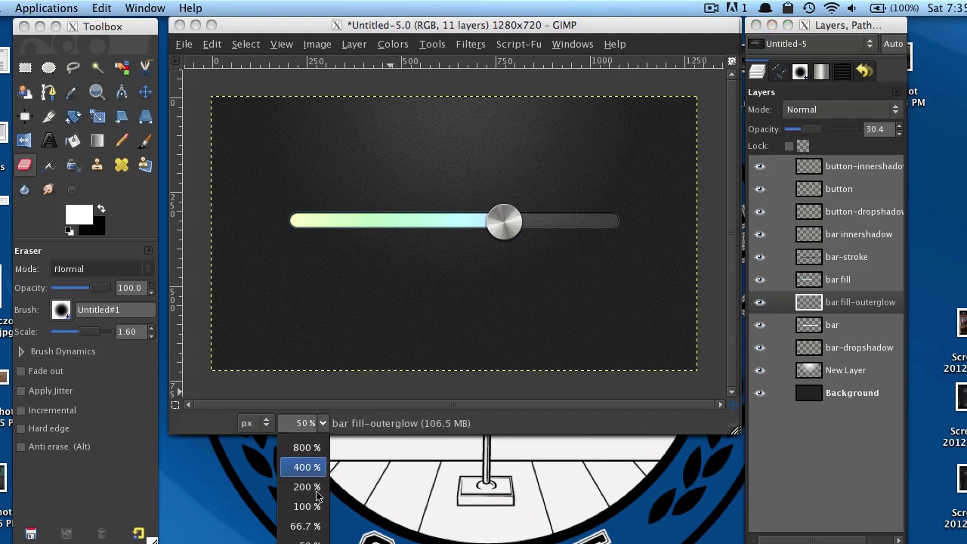
{"action": "left_click", "coordinate": [316, 504]}
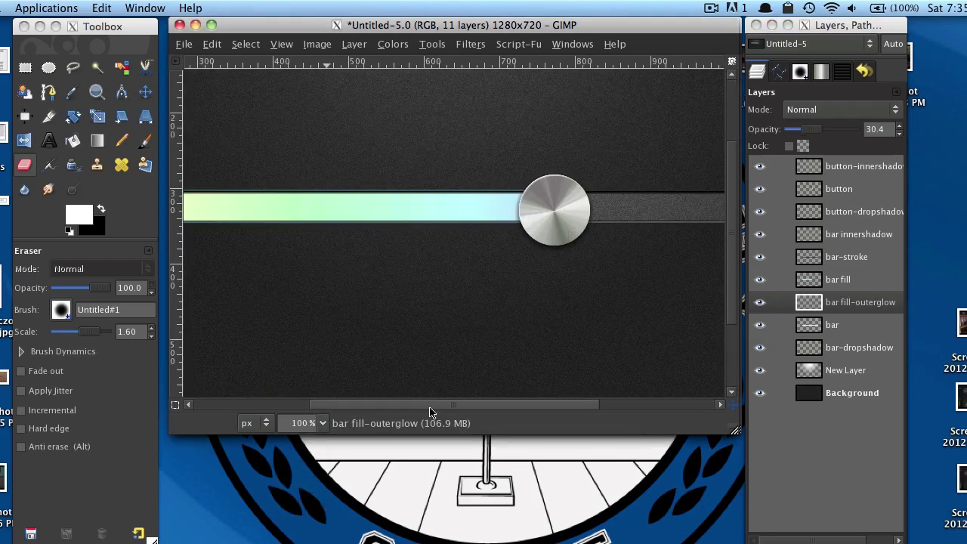
{"action": "scroll", "coordinate": [428, 408], "scroll_direction": "left", "scroll_amount": 5}
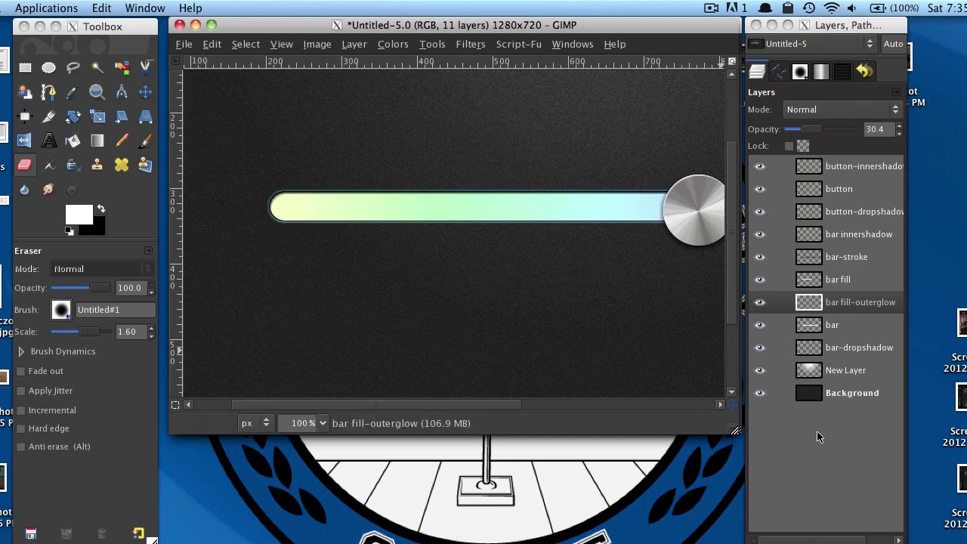
{"action": "left_click", "coordinate": [864, 280]}
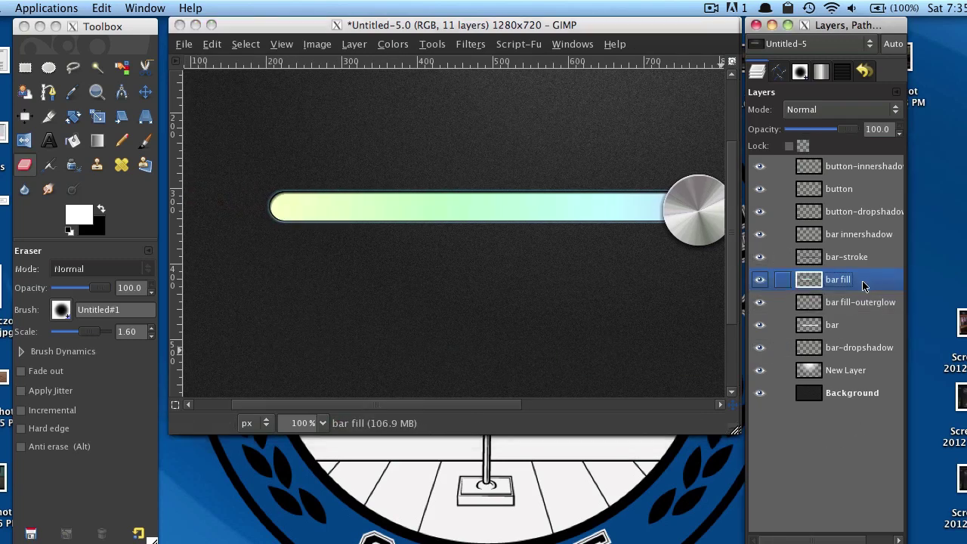
{"action": "key", "text": "shift+ctrl+n"}
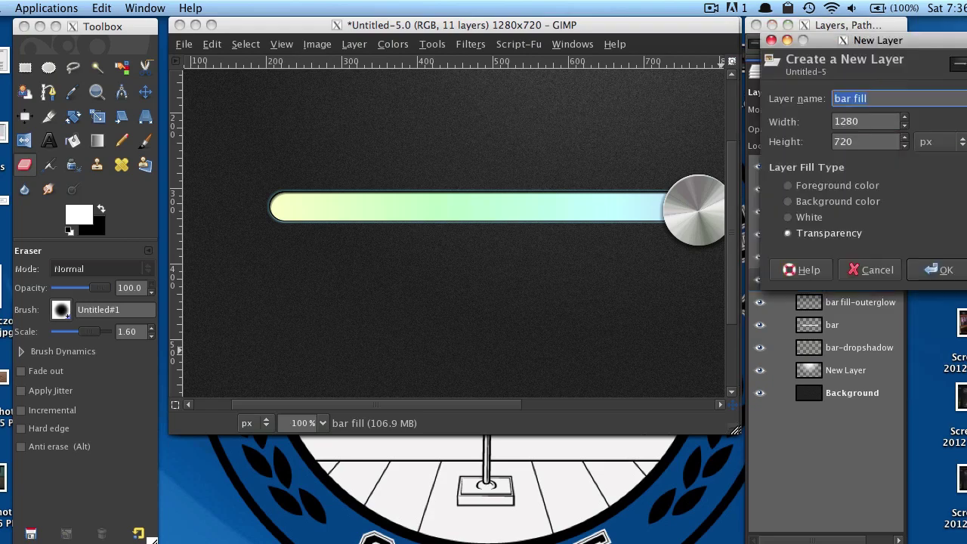
{"action": "key", "text": "Return"}
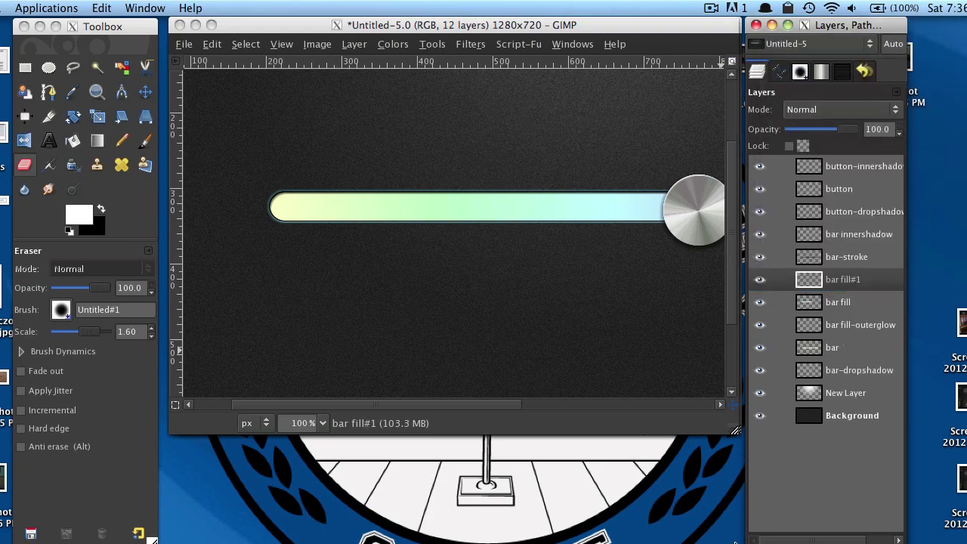
Load the bar fill layer's alpha as a selection and make the new empty layer above it active.
{"action": "left_click", "coordinate": [837, 302]}
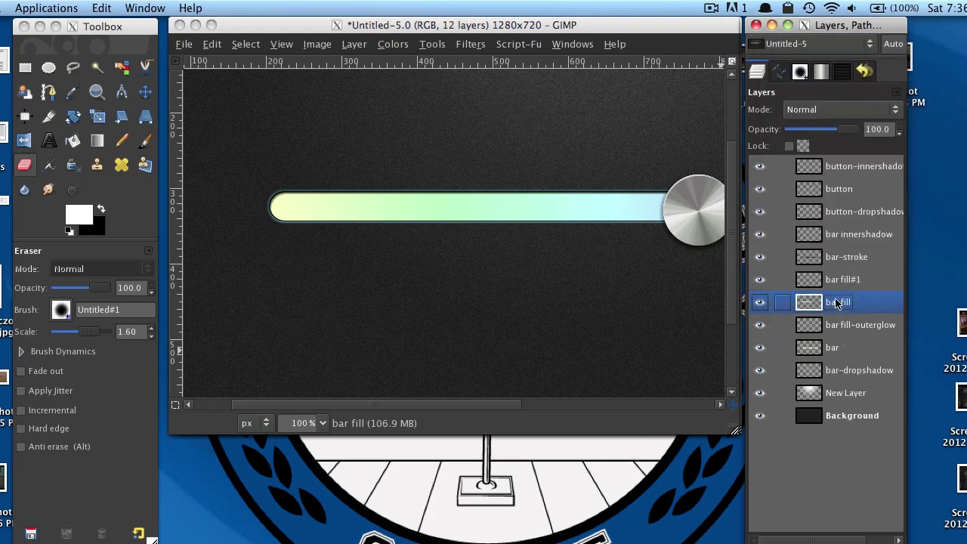
{"action": "right_click", "coordinate": [838, 304]}
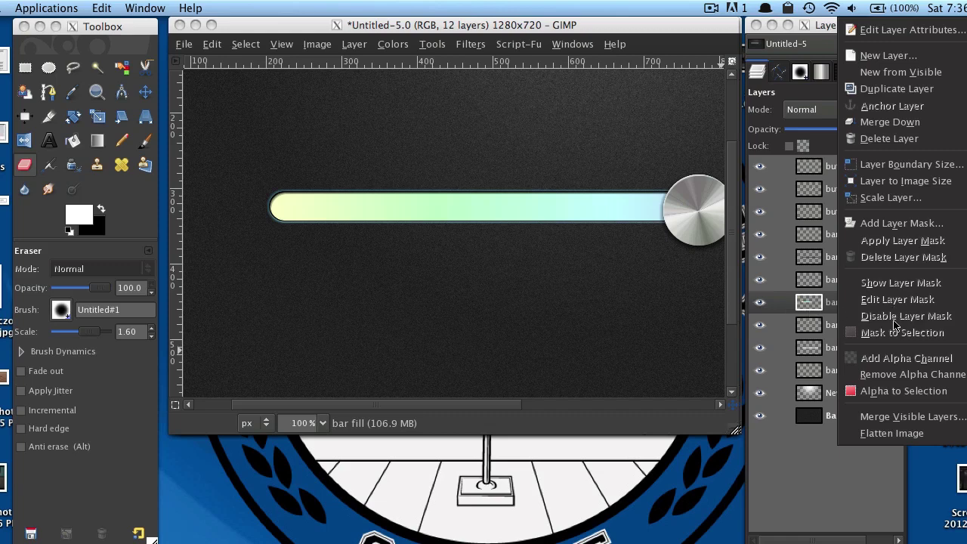
{"action": "left_click", "coordinate": [870, 391]}
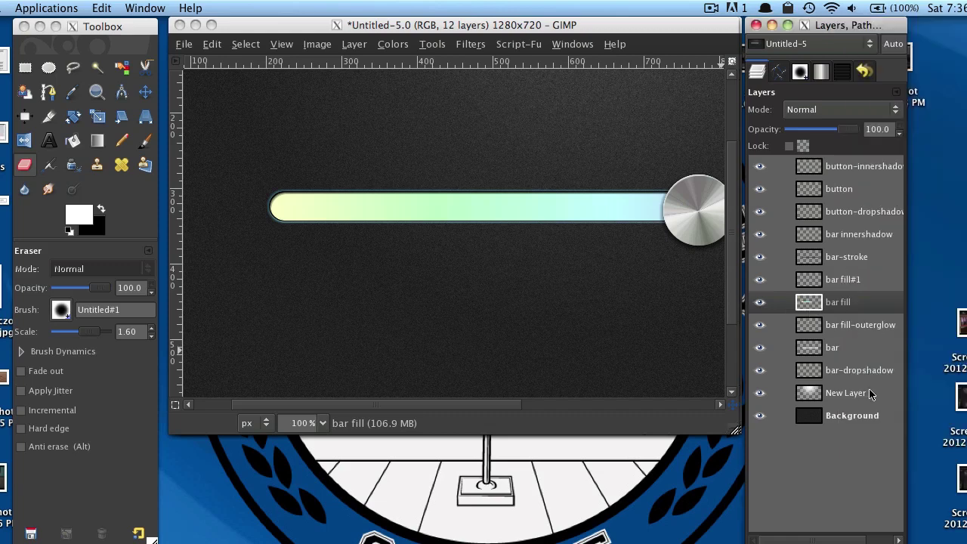
{"action": "left_click", "coordinate": [869, 283]}
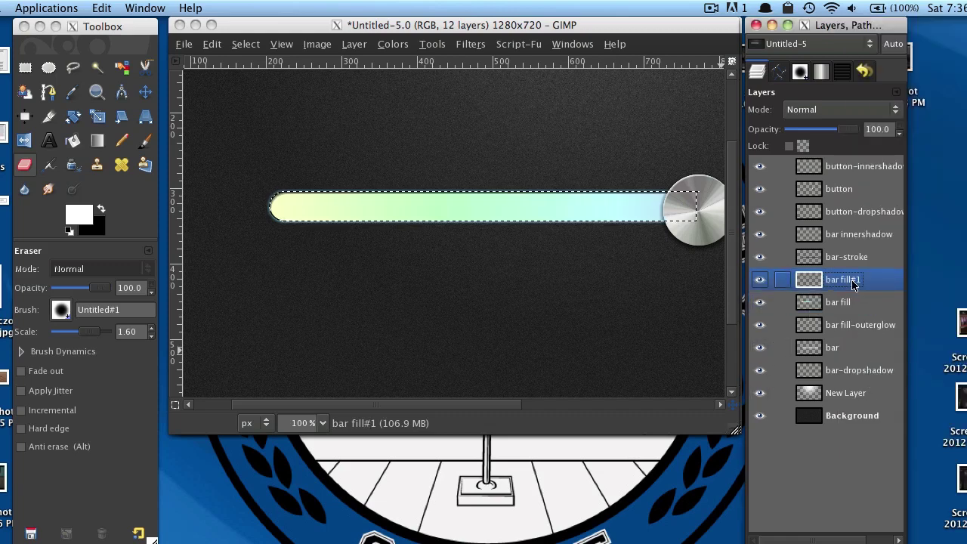
Fill the selection on the new layer with the Stripes Fine pattern using Bucket Fill.
{"action": "left_click", "coordinate": [73, 140]}
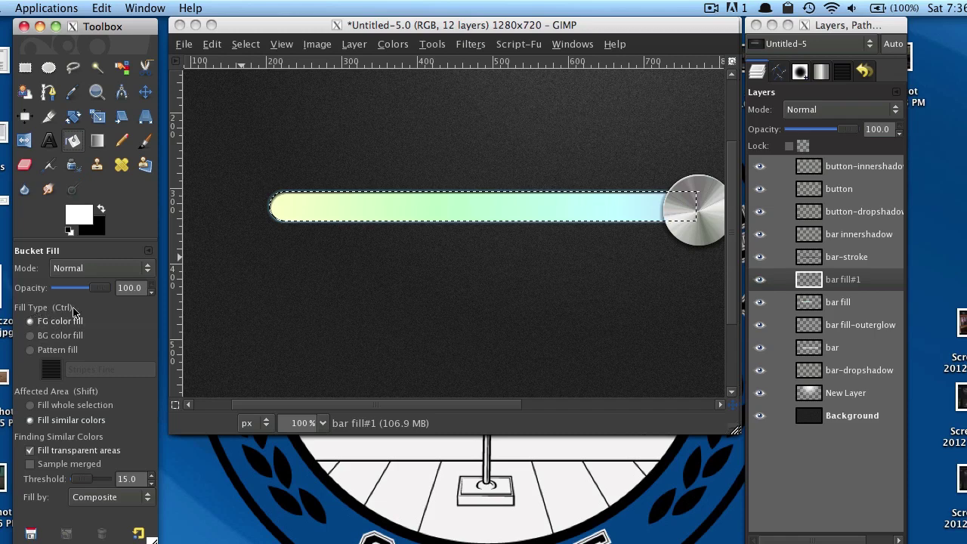
{"action": "left_click", "coordinate": [51, 349]}
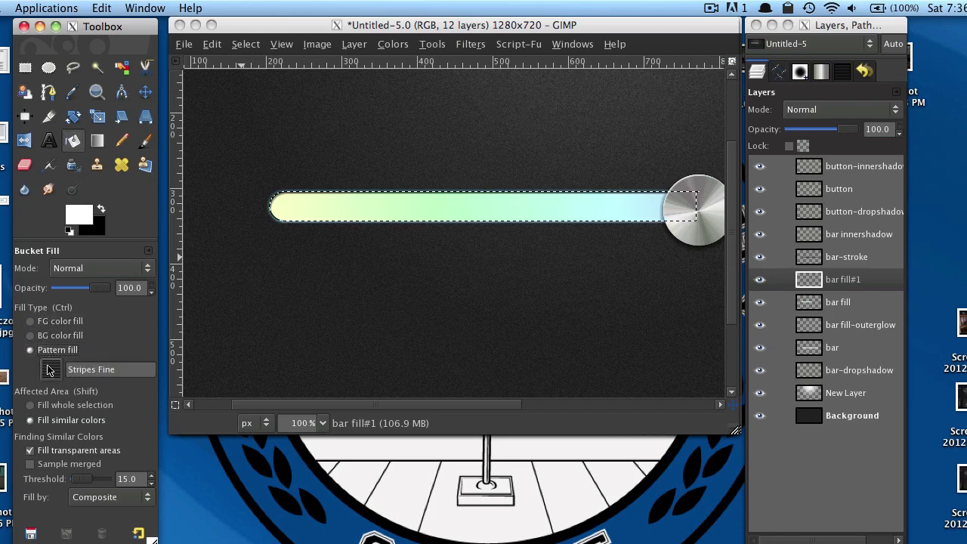
{"action": "left_click", "coordinate": [51, 370]}
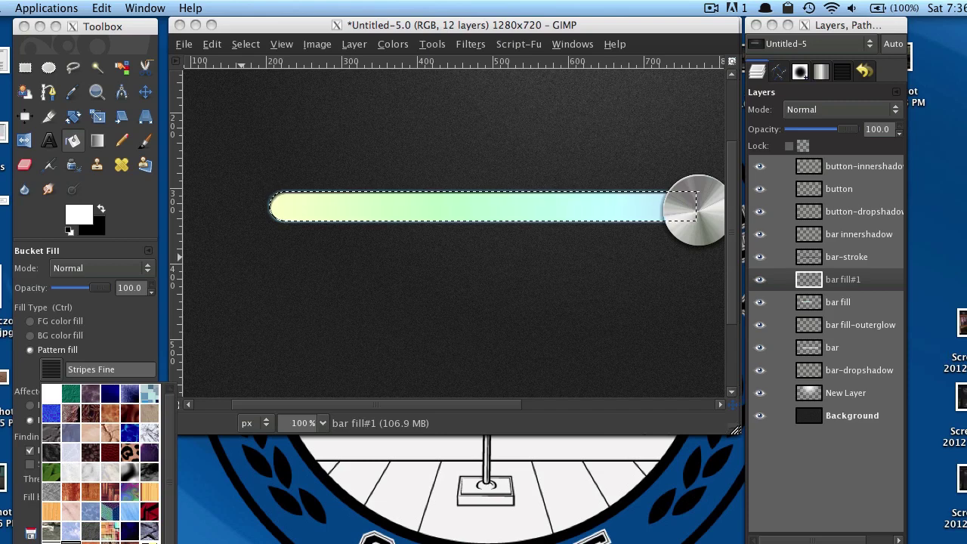
{"action": "left_click", "coordinate": [51, 368]}
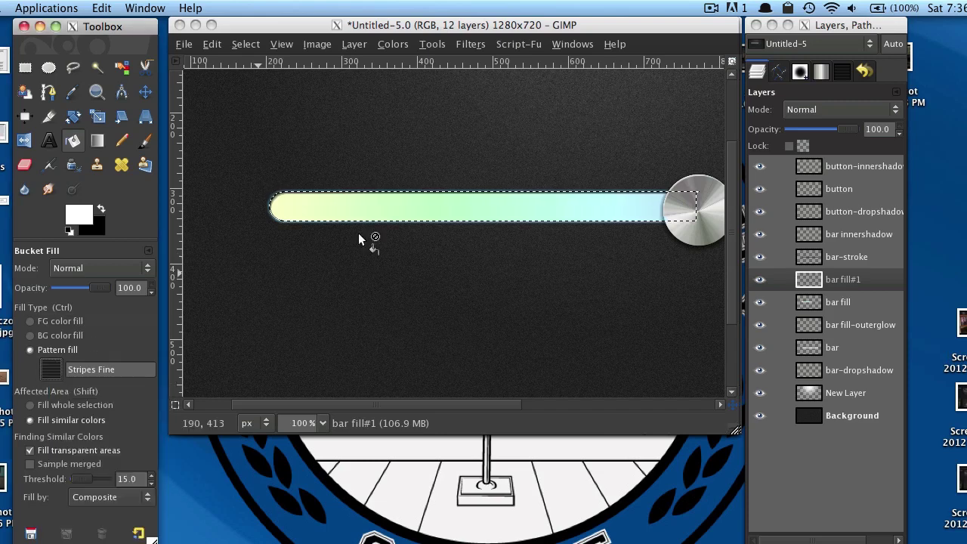
{"action": "left_click", "coordinate": [390, 204]}
{"action": "left_click", "coordinate": [399, 208]}
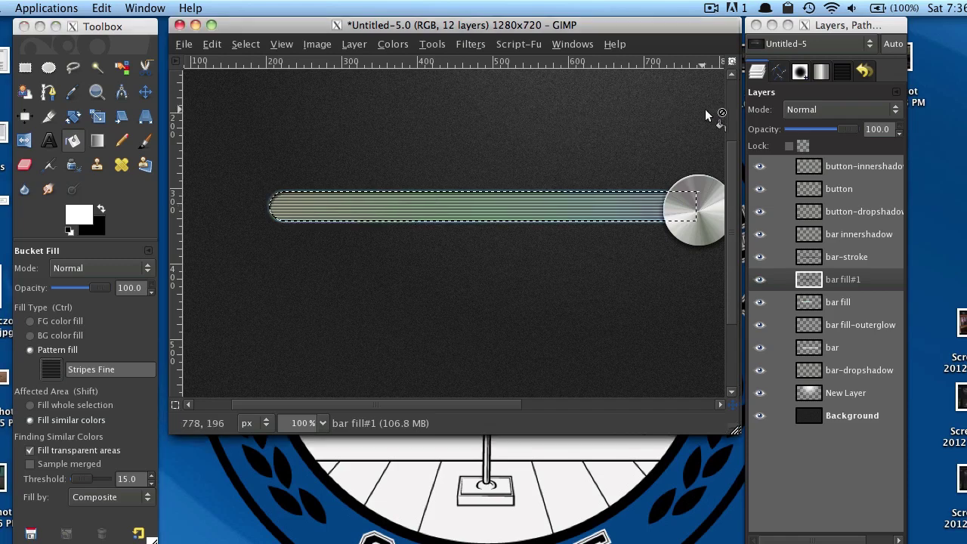
Set the striped layer's blending mode to Overlay and clear the selection.
{"action": "left_click", "coordinate": [806, 111]}
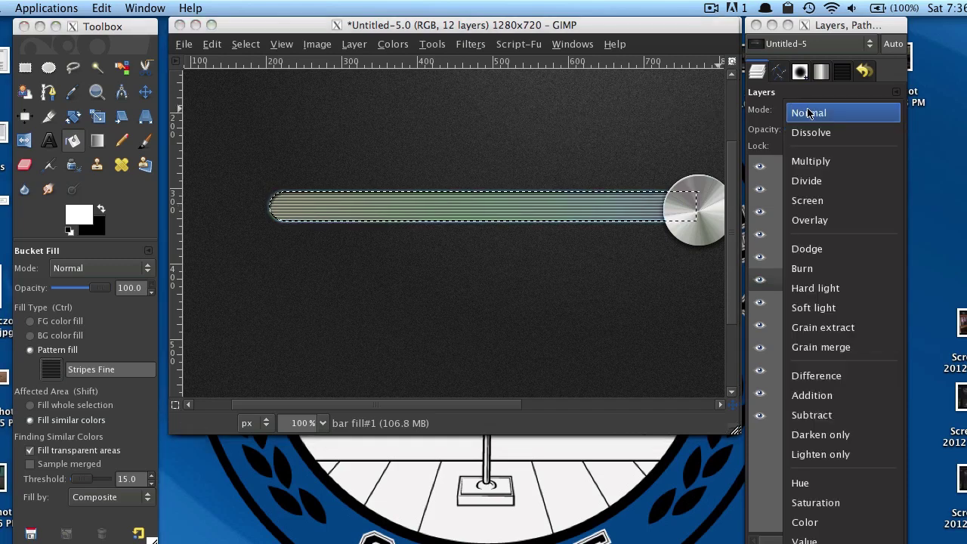
{"action": "left_click", "coordinate": [832, 220]}
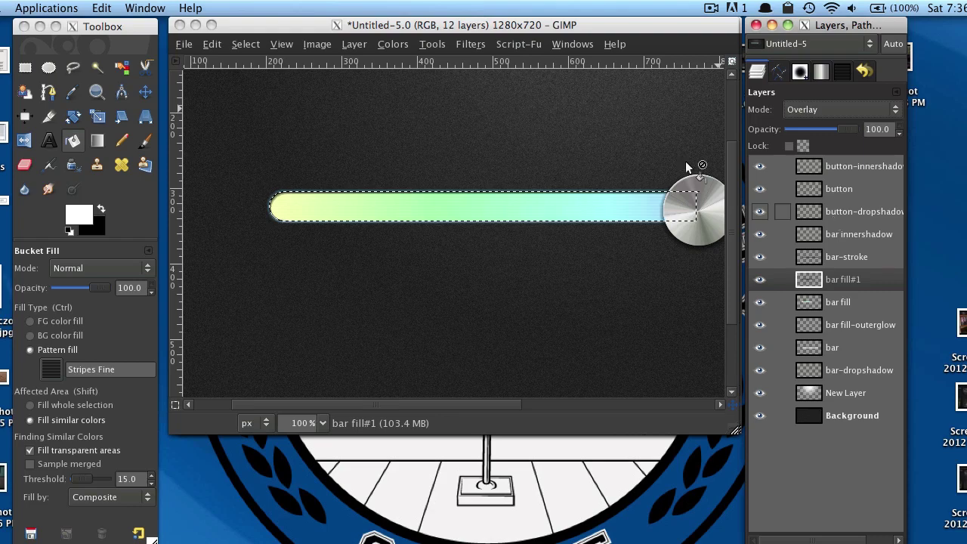
{"action": "left_click", "coordinate": [244, 45]}
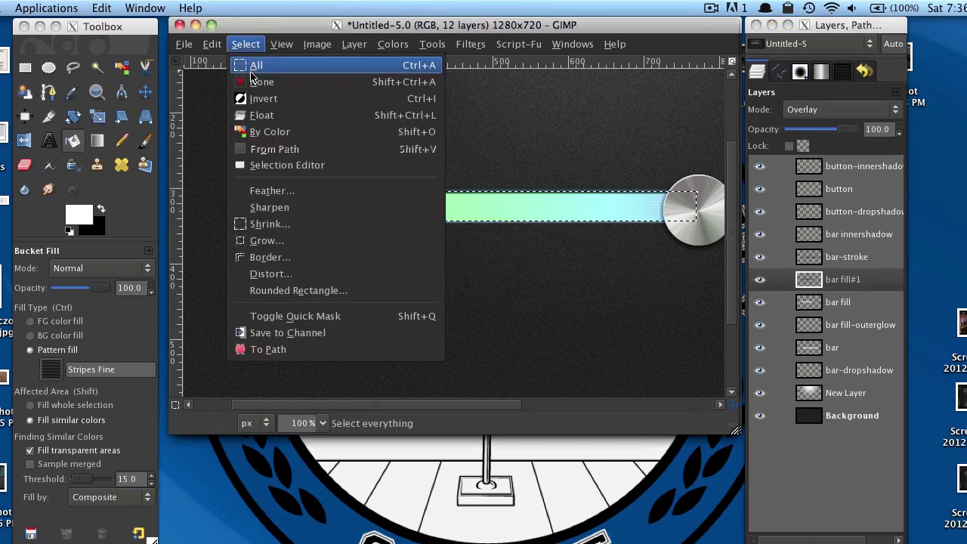
{"action": "left_click", "coordinate": [255, 82]}
Examine the slider along its whole length, checking the striped fill, glow and button, and view the whole image at reduced size.
{"action": "scroll", "coordinate": [378, 170], "scroll_direction": "right", "scroll_amount": 10}
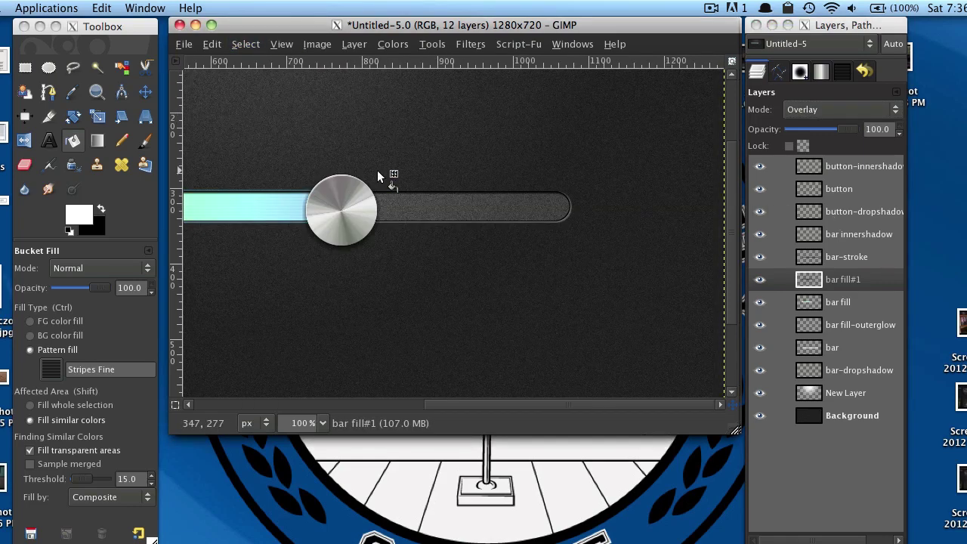
{"action": "scroll", "coordinate": [381, 172], "scroll_direction": "left", "scroll_amount": 10}
{"action": "scroll", "coordinate": [387, 172], "scroll_direction": "right", "scroll_amount": 10}
{"action": "scroll", "coordinate": [387, 172], "scroll_direction": "up", "scroll_amount": 2}
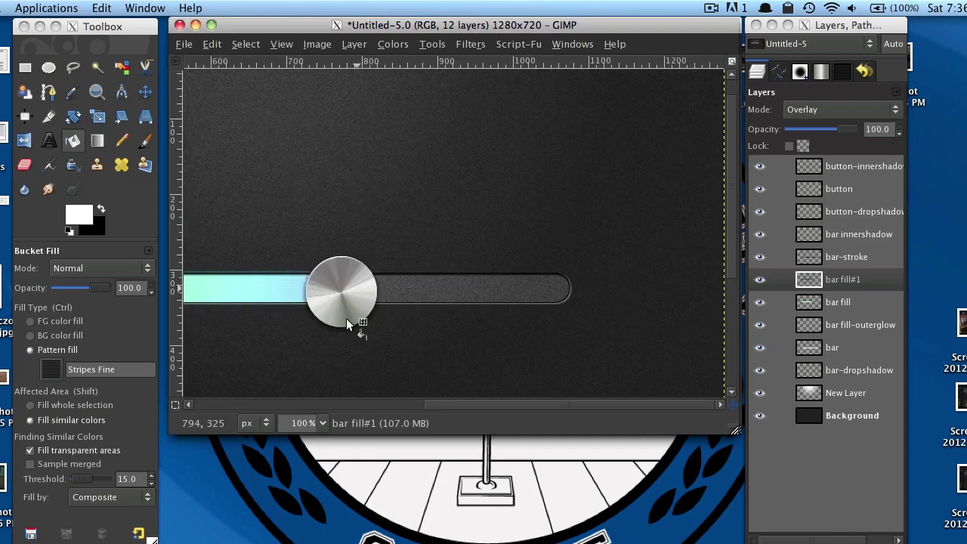
{"action": "scroll", "coordinate": [440, 284], "scroll_direction": "left", "scroll_amount": 10}
{"action": "scroll", "coordinate": [440, 283], "scroll_direction": "down", "scroll_amount": 2}
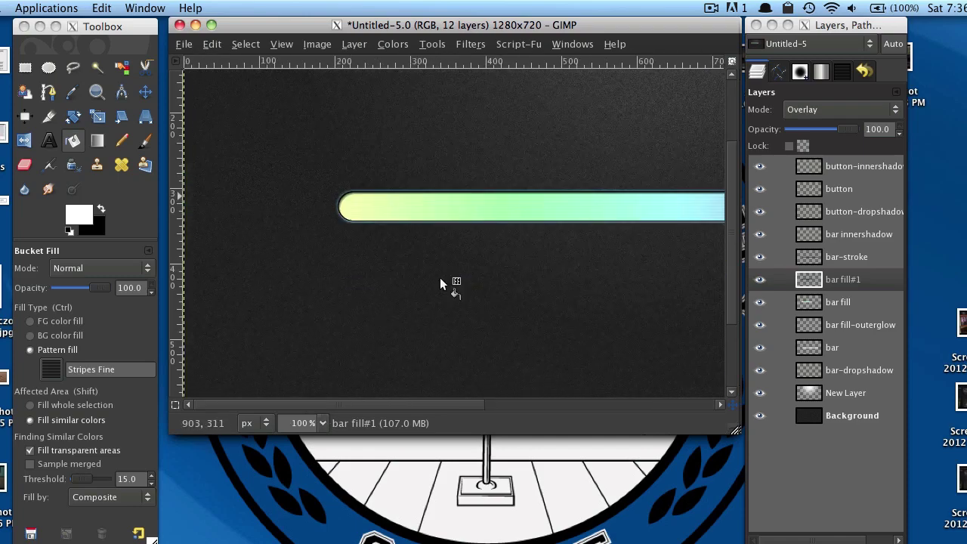
{"action": "scroll", "coordinate": [441, 283], "scroll_direction": "right", "scroll_amount": 12}
{"action": "scroll", "coordinate": [446, 281], "scroll_direction": "left", "scroll_amount": 3}
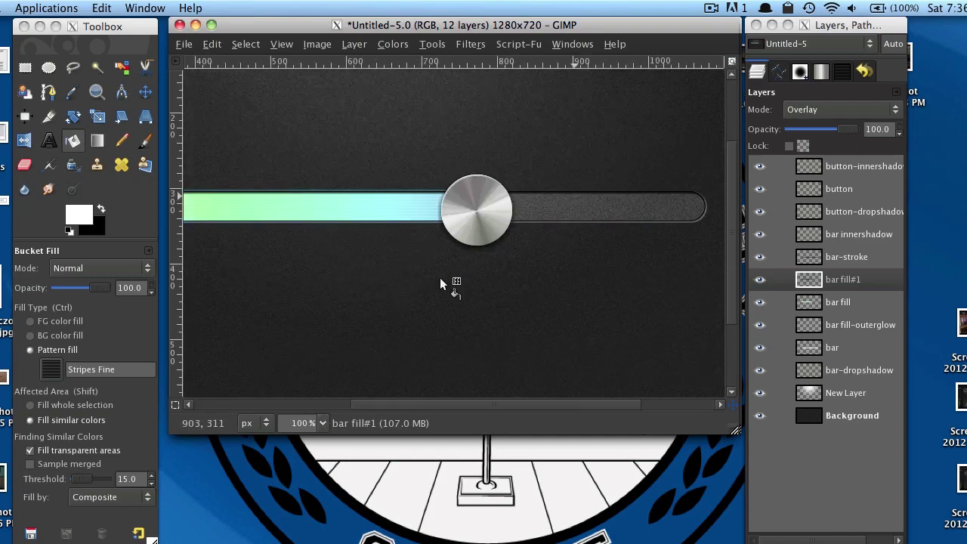
{"action": "left_click", "coordinate": [322, 424]}
{"action": "left_click", "coordinate": [302, 527]}
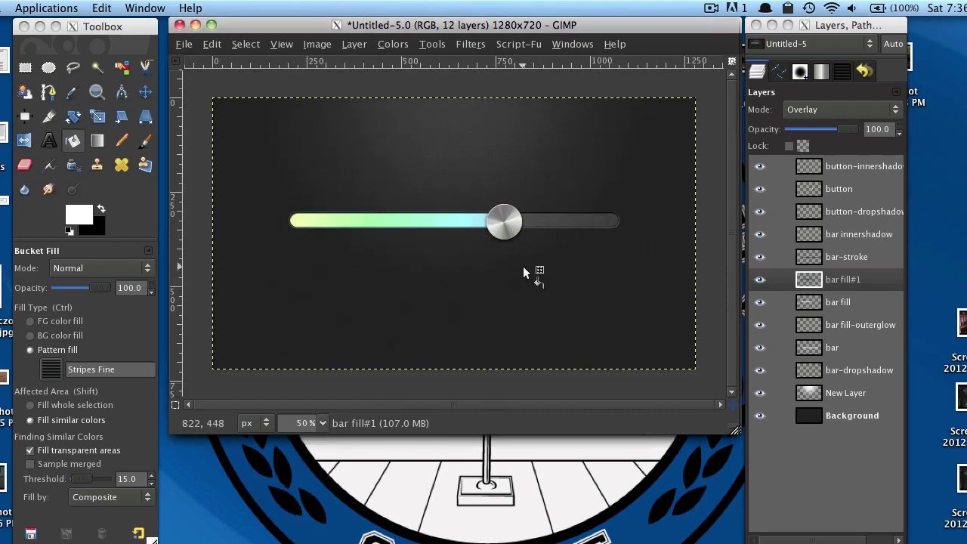